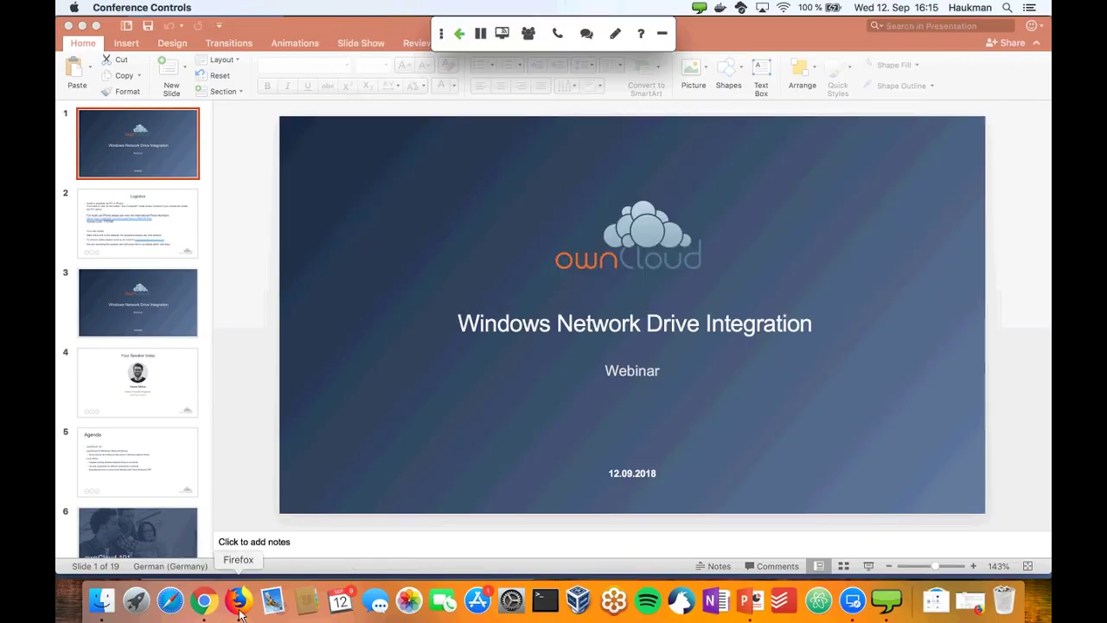
# - Switch to the Windows server's Remote Desktop, browse its Shared home folders, then return to the window overview
pyautogui.click(238, 607)
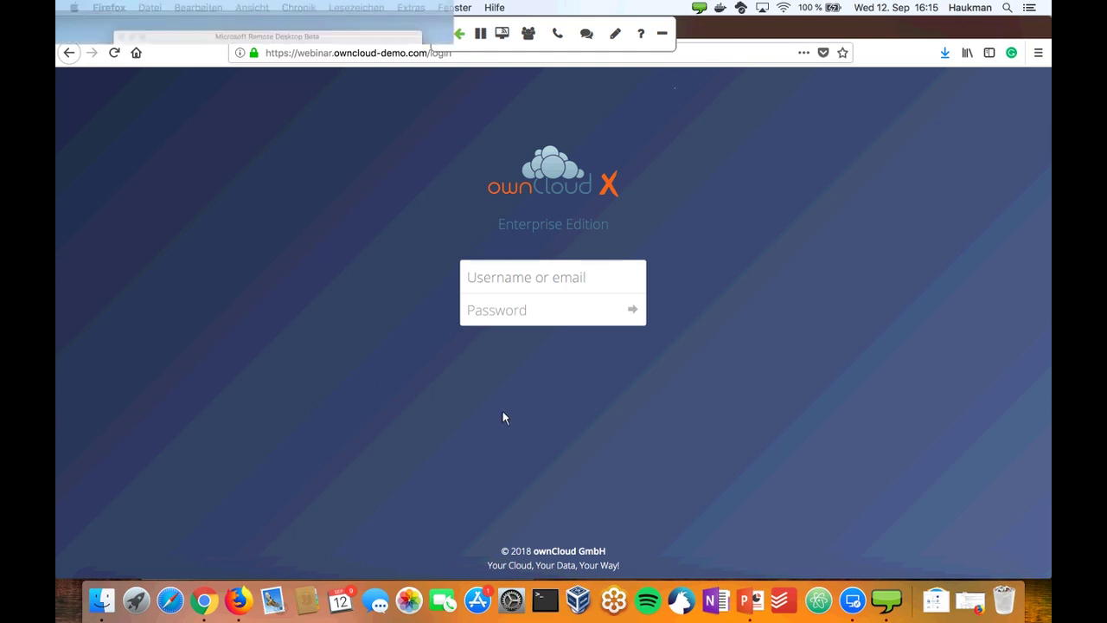
pyautogui.hotkey('ctrl', 'Up')
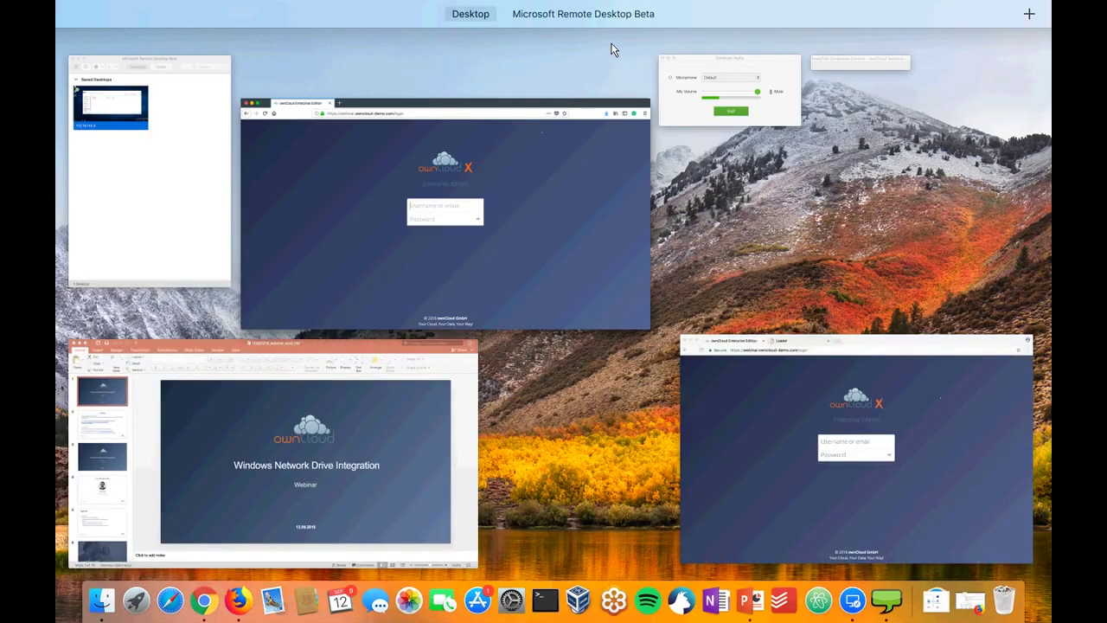
pyautogui.hotkey('ctrl', 'Right')
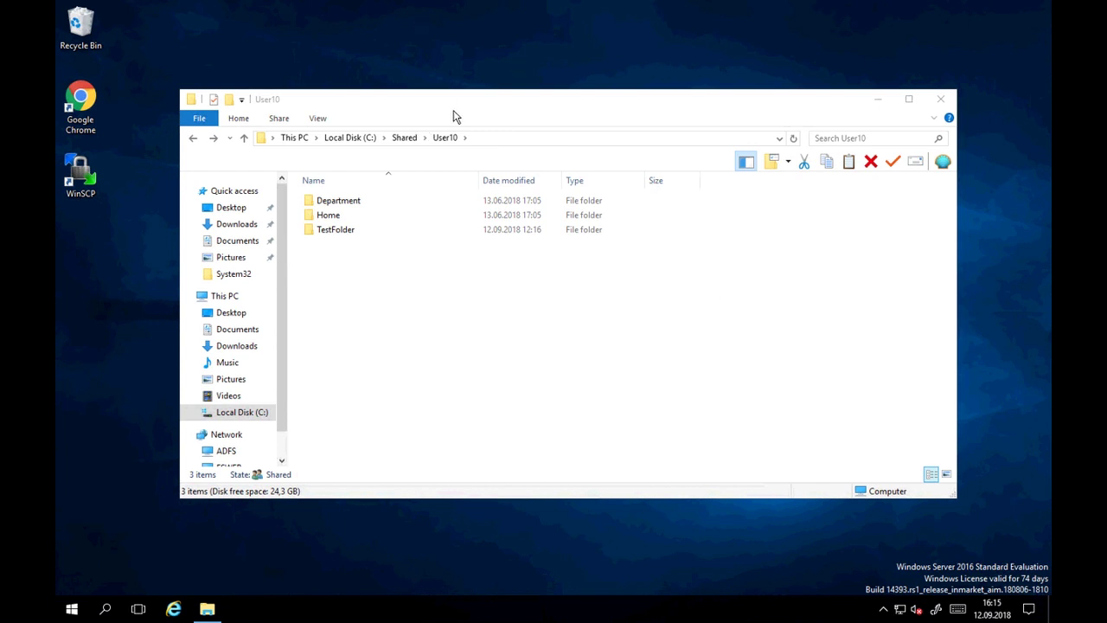
pyautogui.click(404, 138)
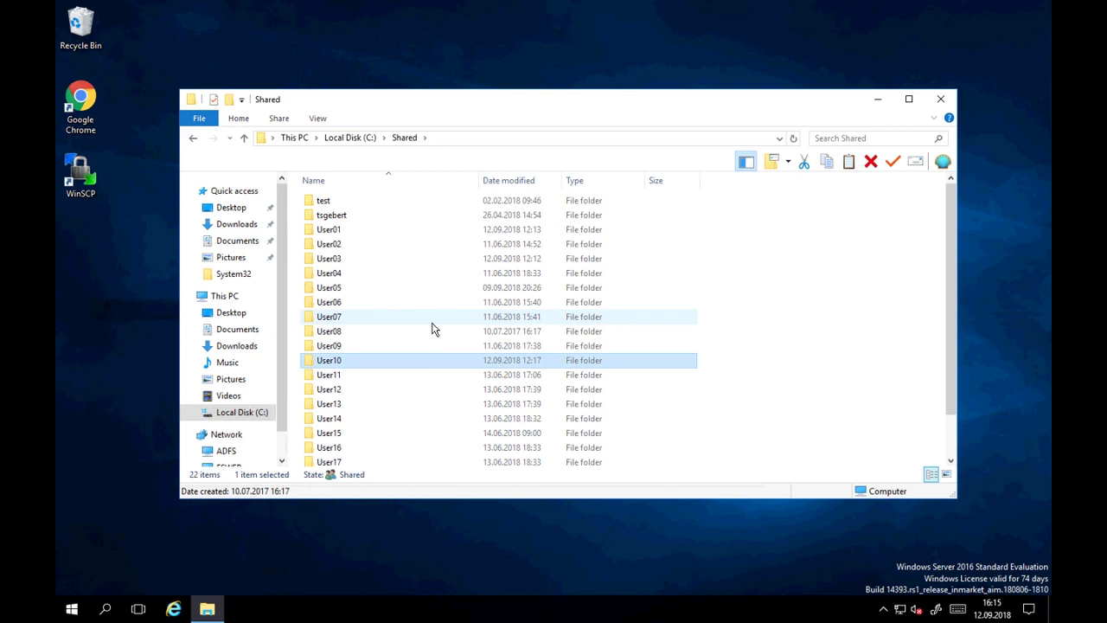
pyautogui.moveTo(951, 311); pyautogui.dragTo(958, 344)
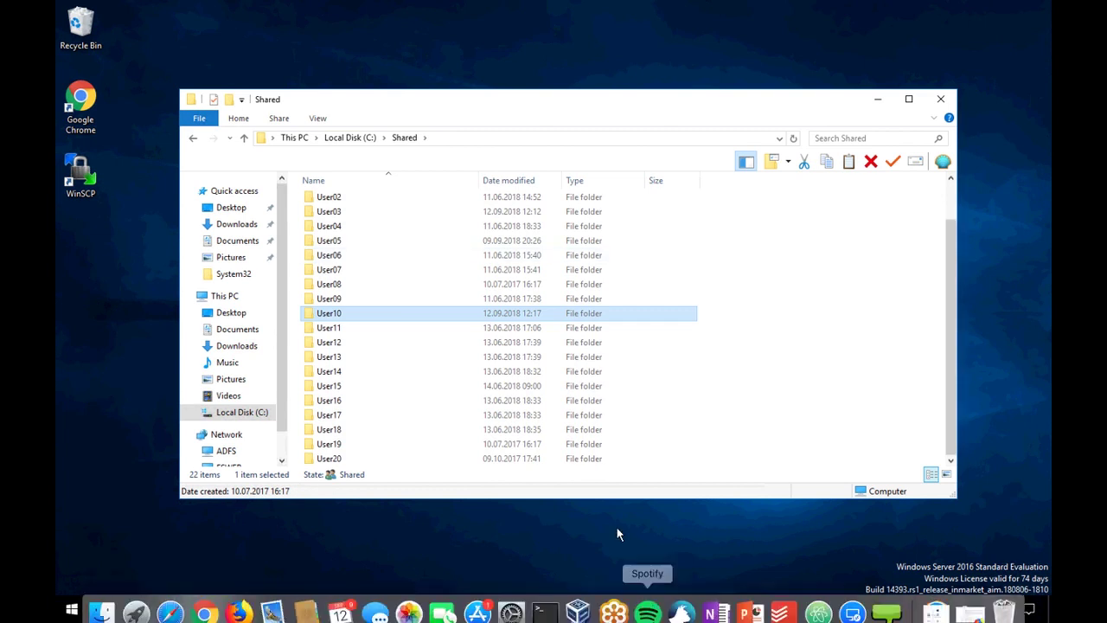
pyautogui.hotkey('ctrl', 'Up')
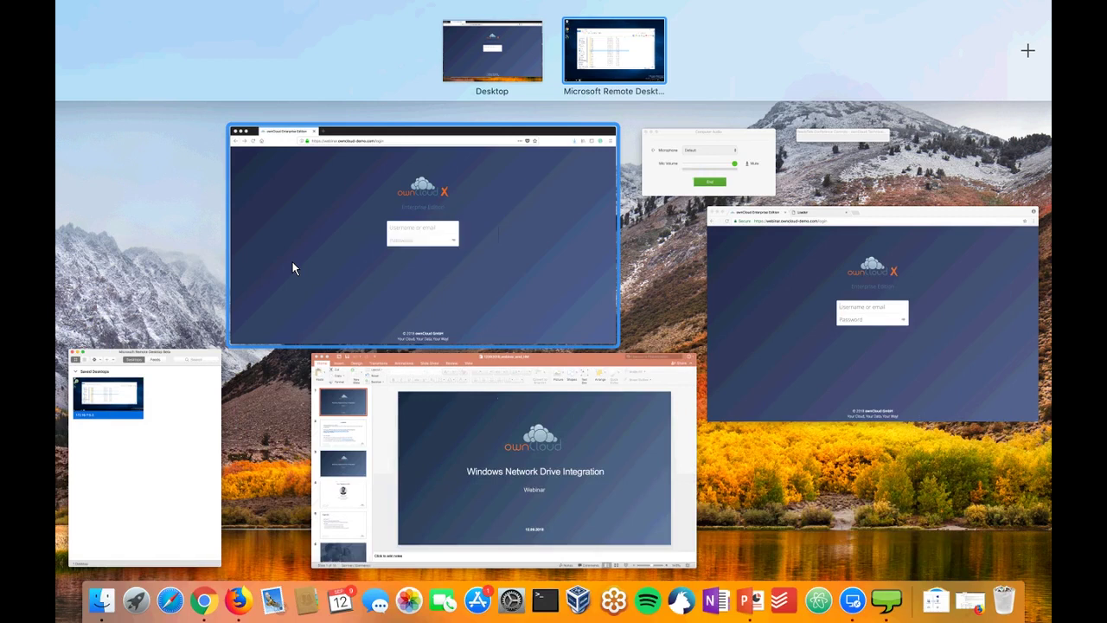
# - Sign in to ownCloud in Firefox with the admin account's username and password
pyautogui.click(292, 269)
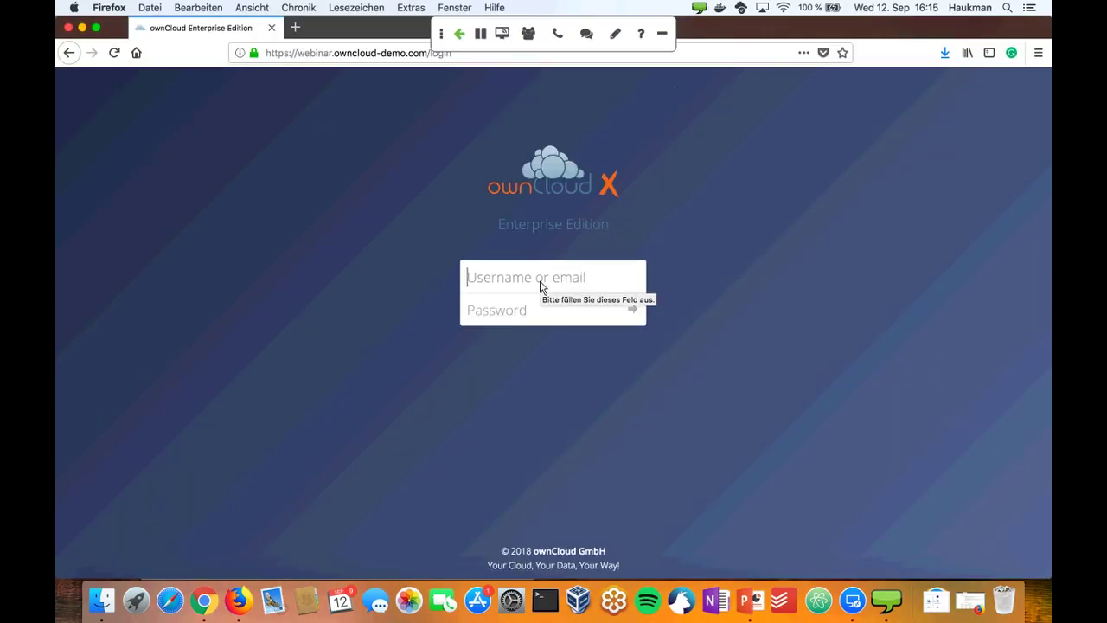
pyautogui.write('hauke')
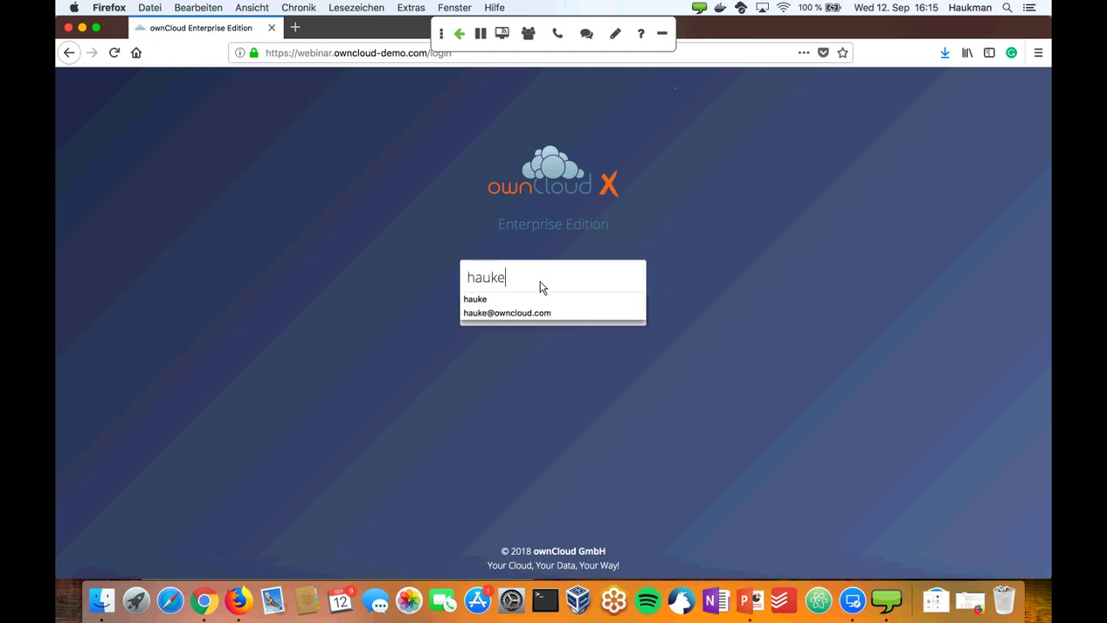
pyautogui.press('Tab')
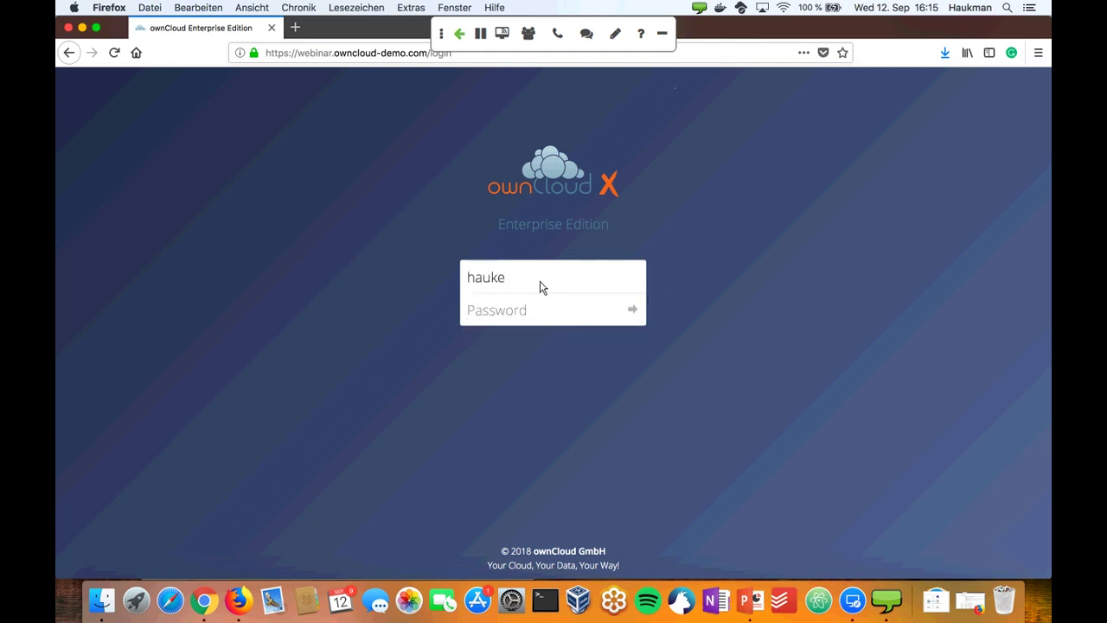
pyautogui.write('••••••••••••')
pyautogui.press('Return')
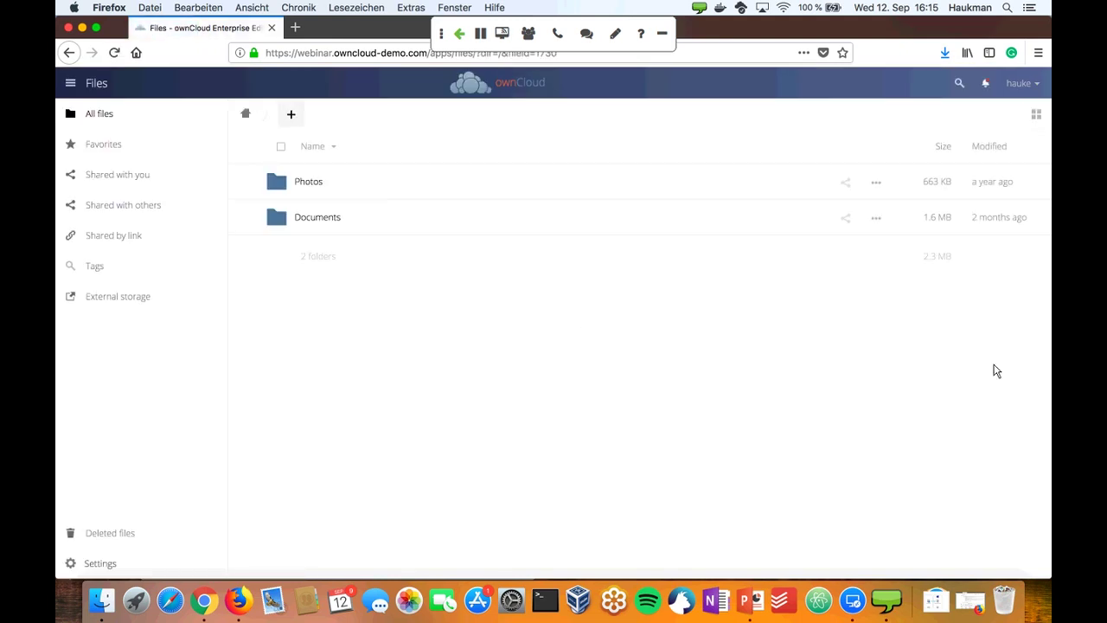
# - Go to ownCloud's admin Storage settings through the account menu's Settings
pyautogui.click(1019, 83)
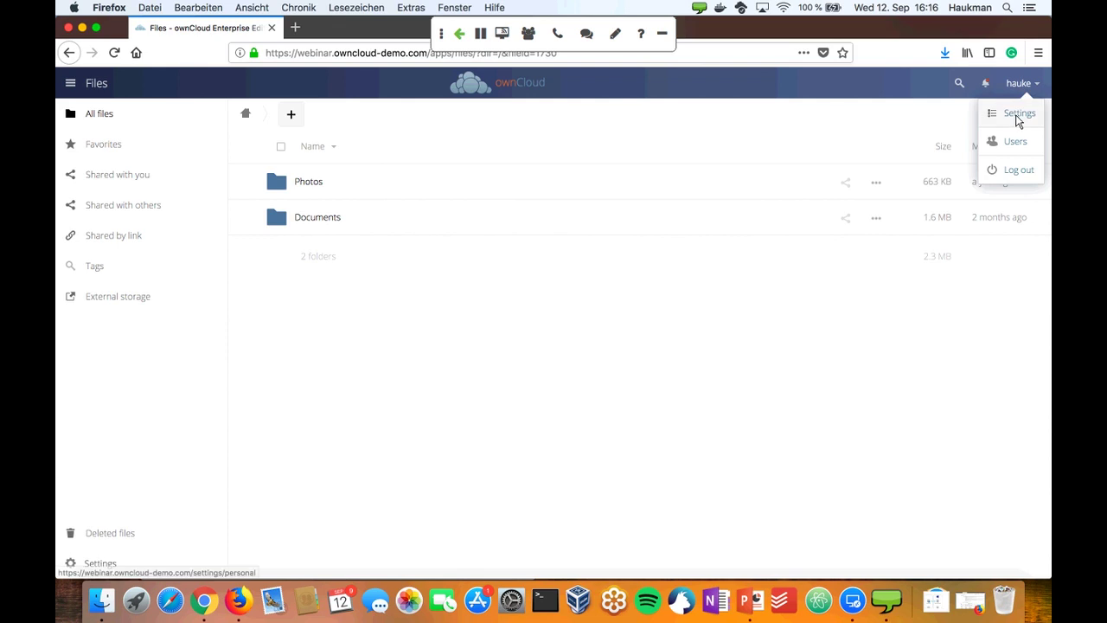
pyautogui.click(1019, 119)
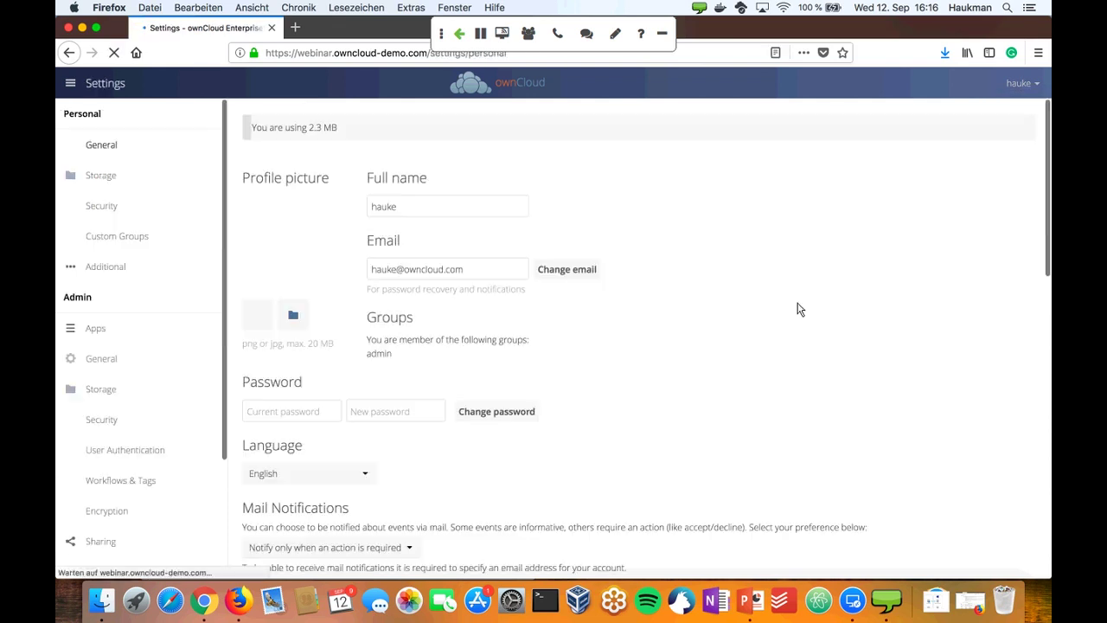
pyautogui.click(99, 394)
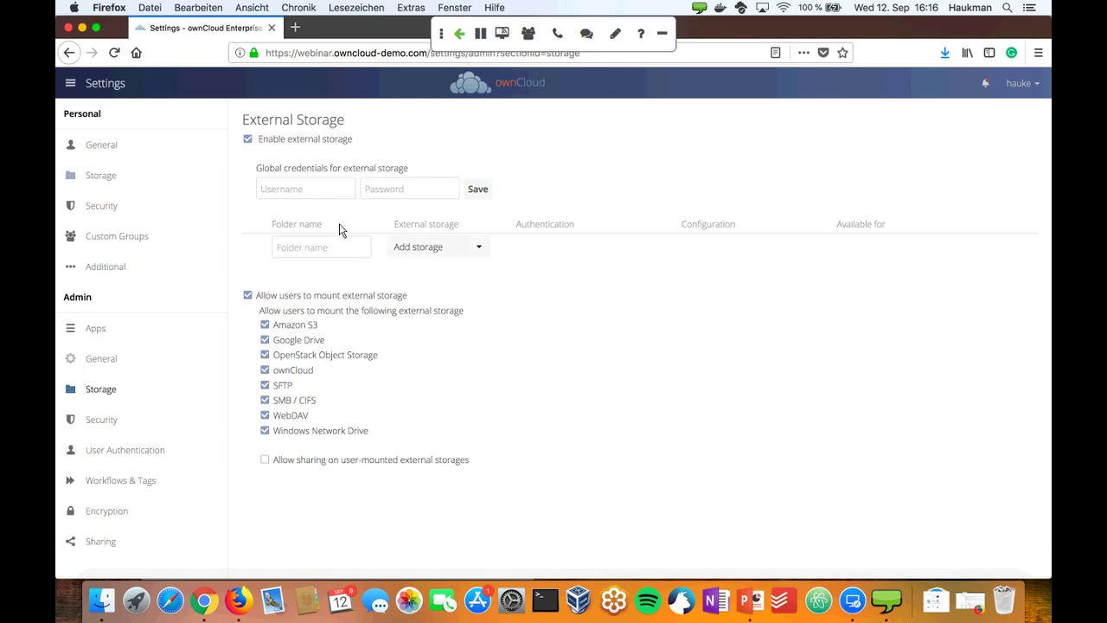
# - Review the LDAP User Authentication Users tab, then the Expert tab showing sAMAccountName
pyautogui.click(127, 458)
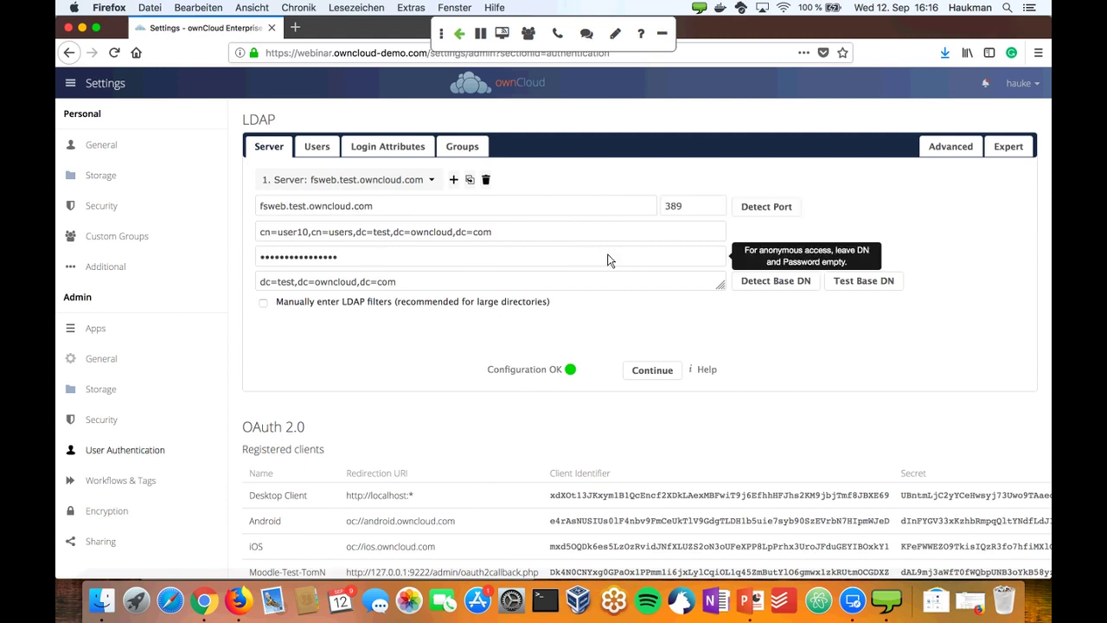
pyautogui.click(315, 147)
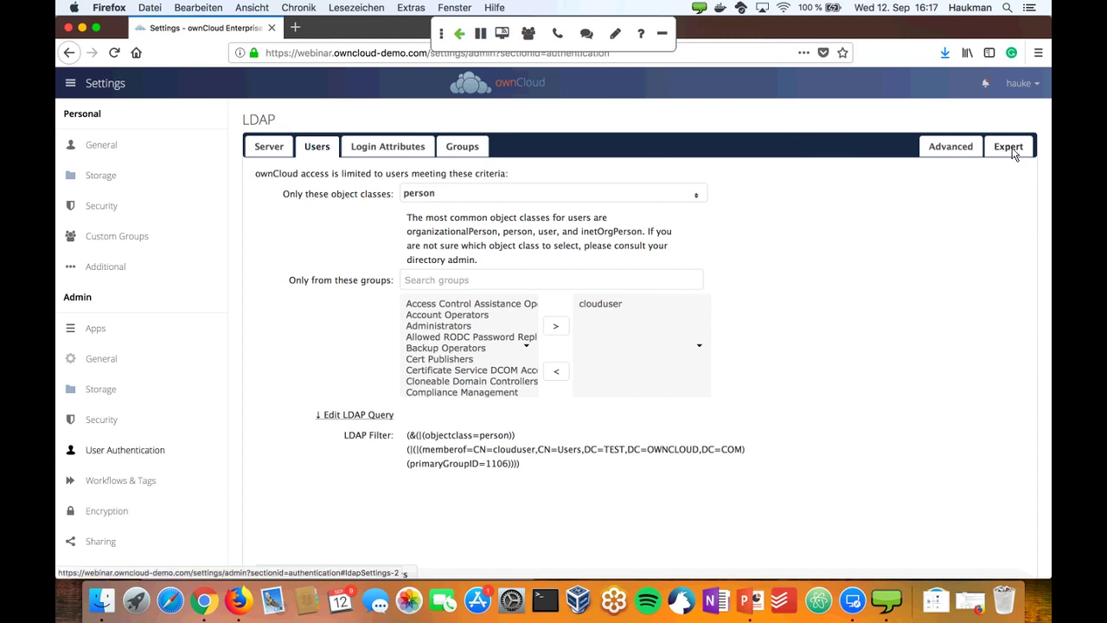
pyautogui.click(1008, 147)
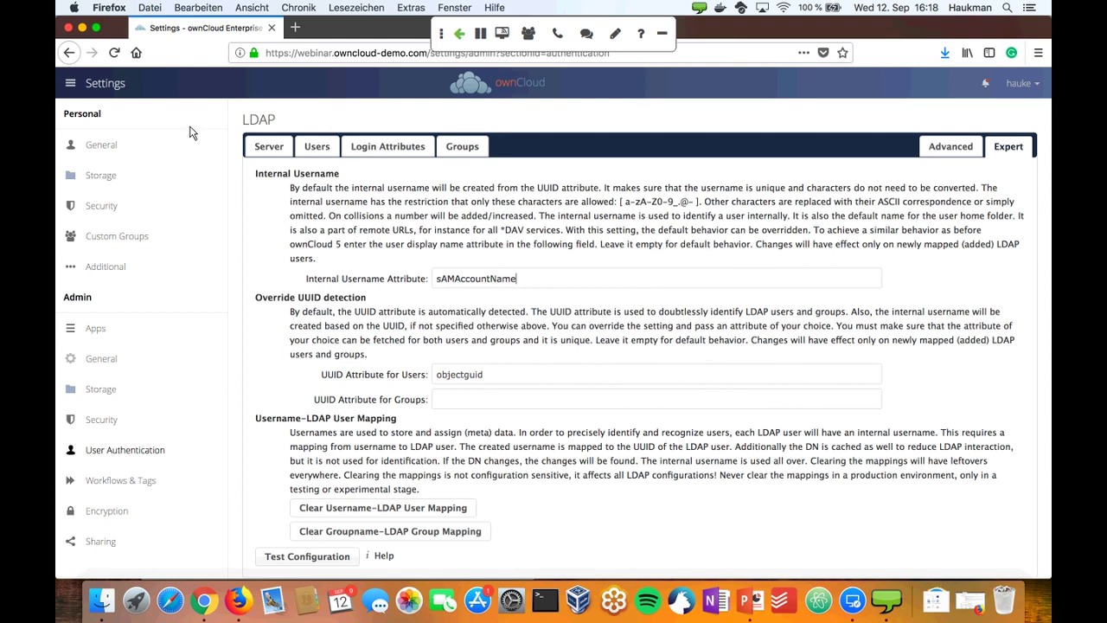
# - Add a Windows Network Drive external storage and name its folder Root_Directory
pyautogui.click(103, 390)
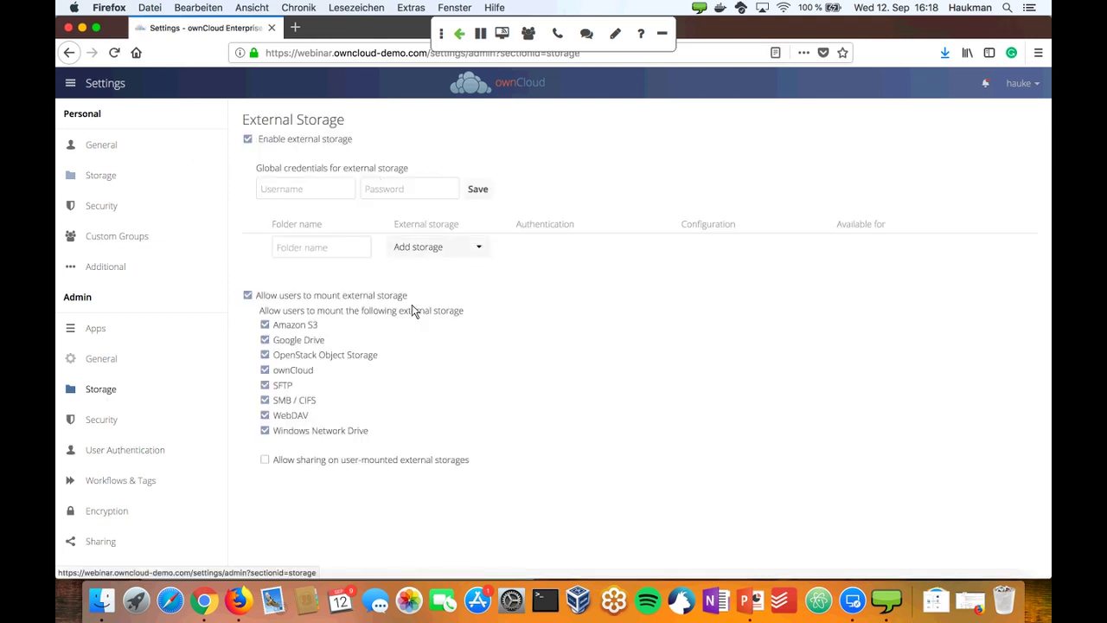
pyautogui.click(480, 249)
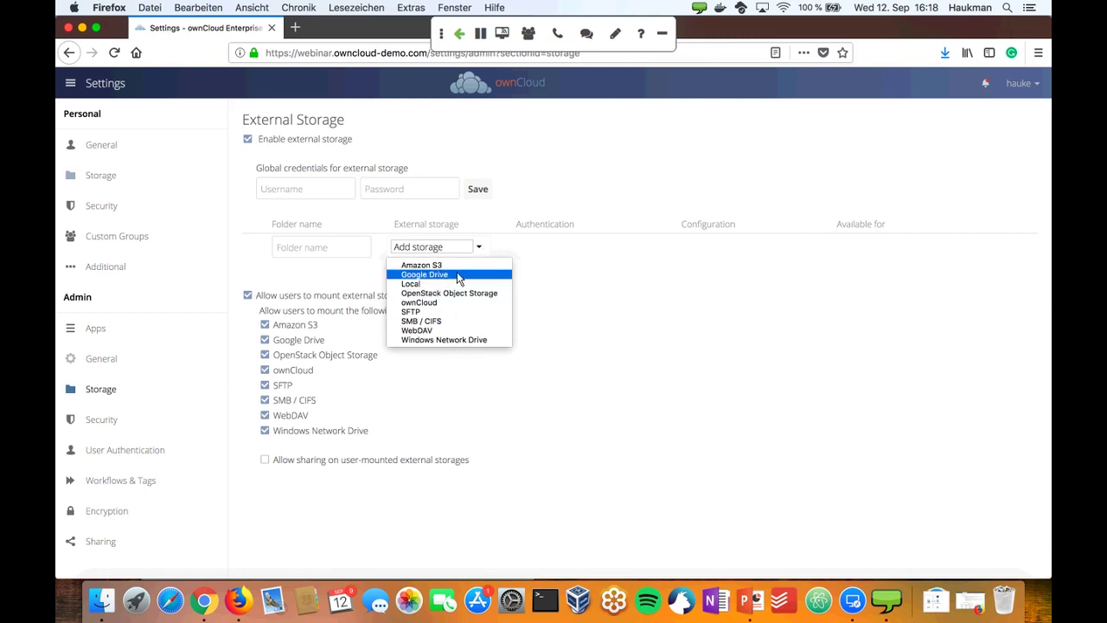
pyautogui.click(475, 340)
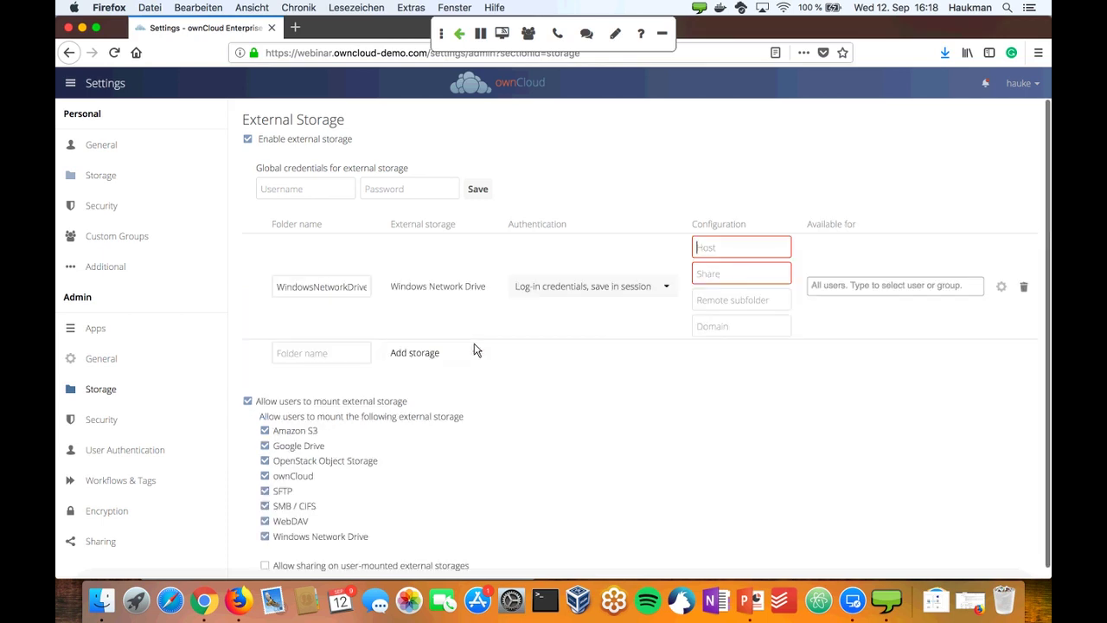
pyautogui.doubleClick(307, 289)
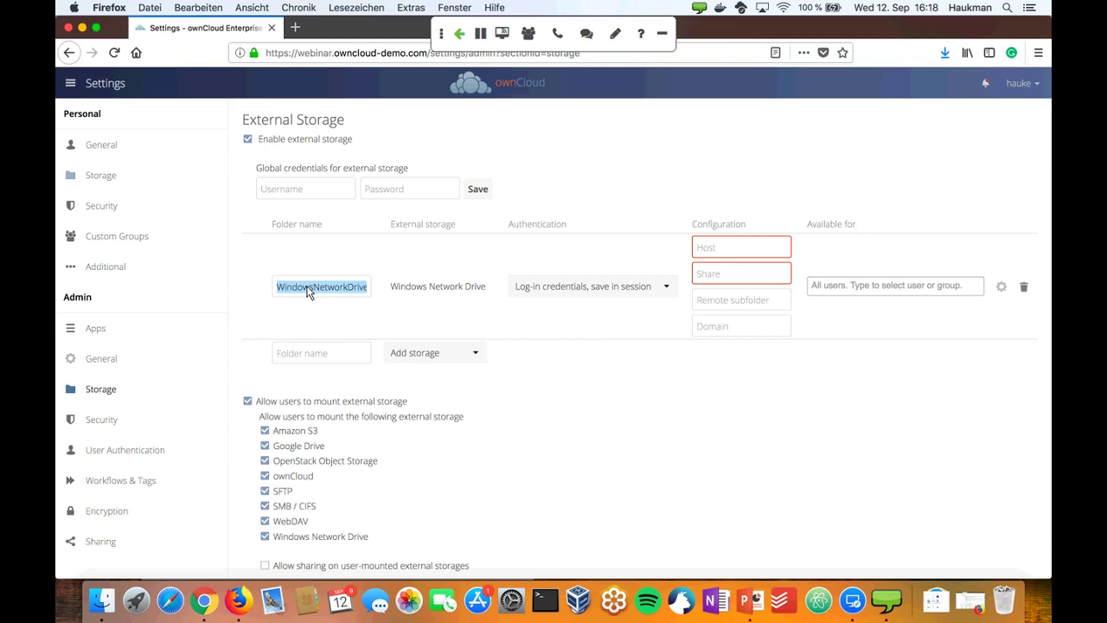
pyautogui.write('Root_Dr')
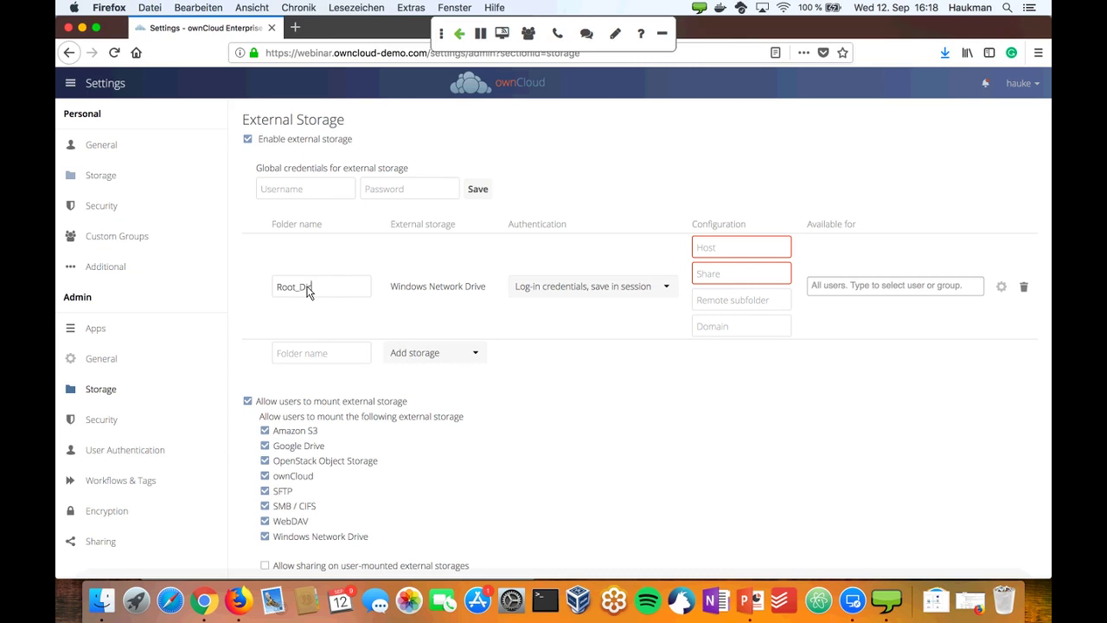
pyautogui.press('BackSpace')
pyautogui.write('irectory')
# - Show the Authentication options for the Root_Directory Windows Network Drive storage
pyautogui.click(645, 294)
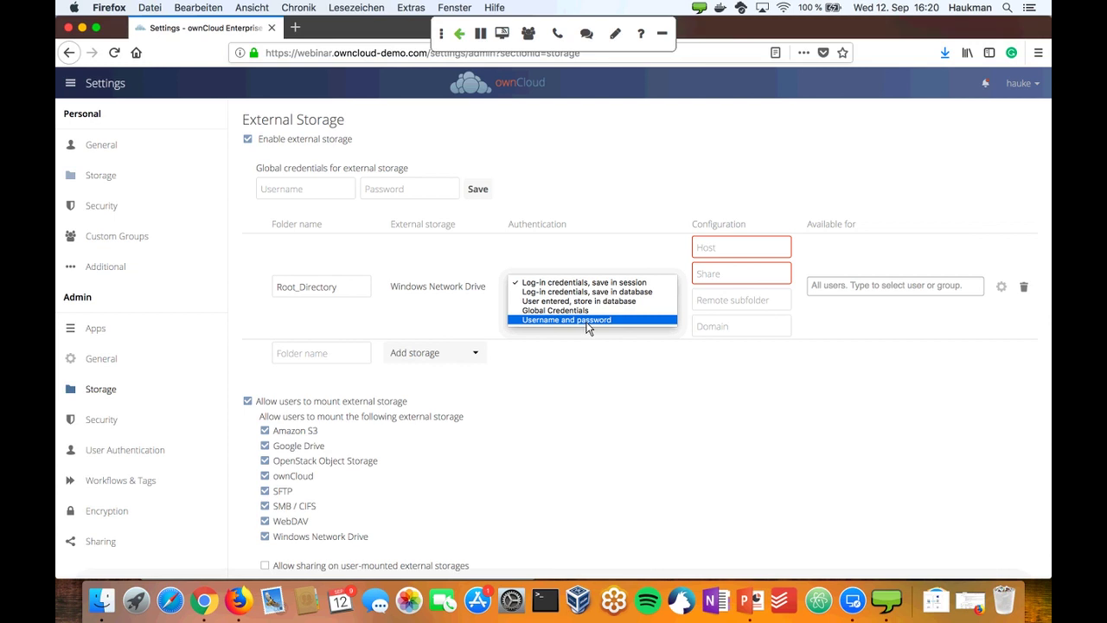
# - Use Username and password authentication with host fsweb.test.owncloud.com, share home and service-account credentials
pyautogui.click(587, 321)
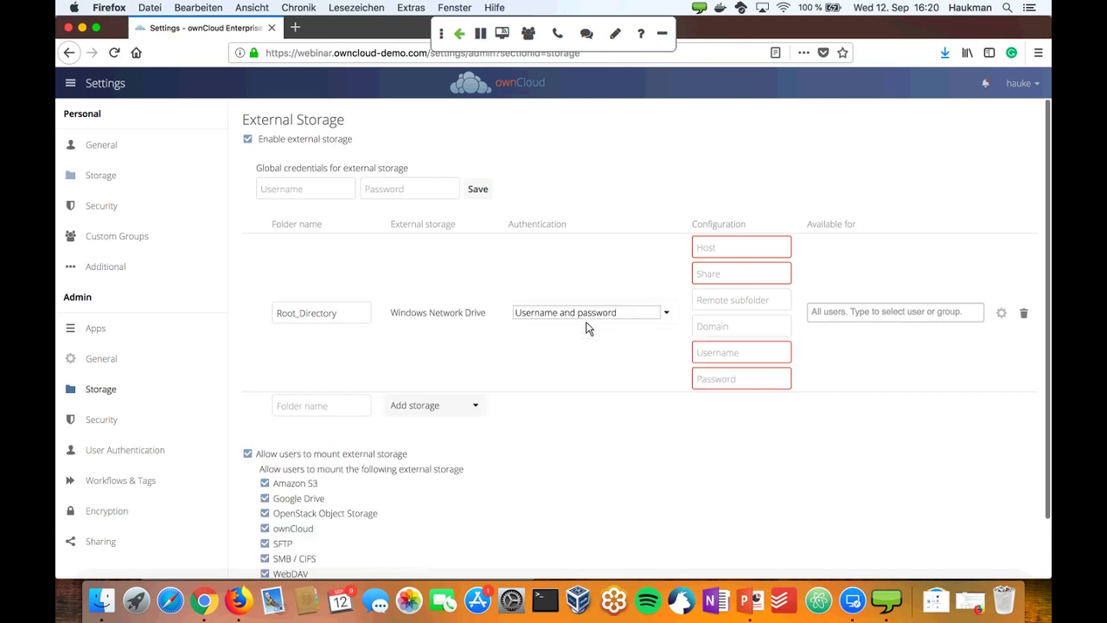
pyautogui.click(744, 251)
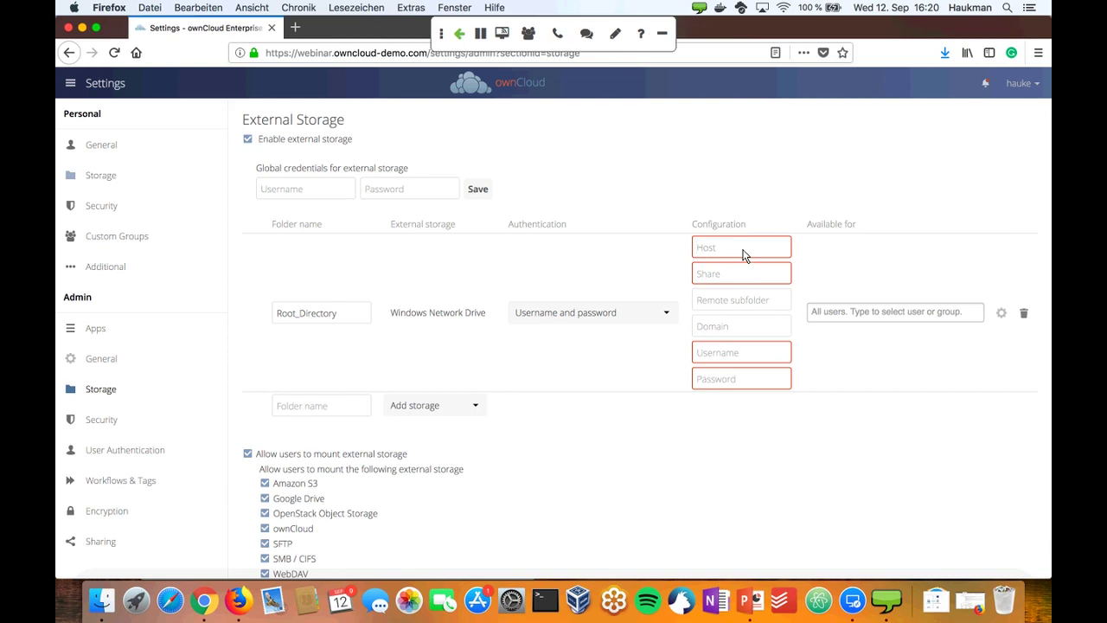
pyautogui.write('fsweb.')
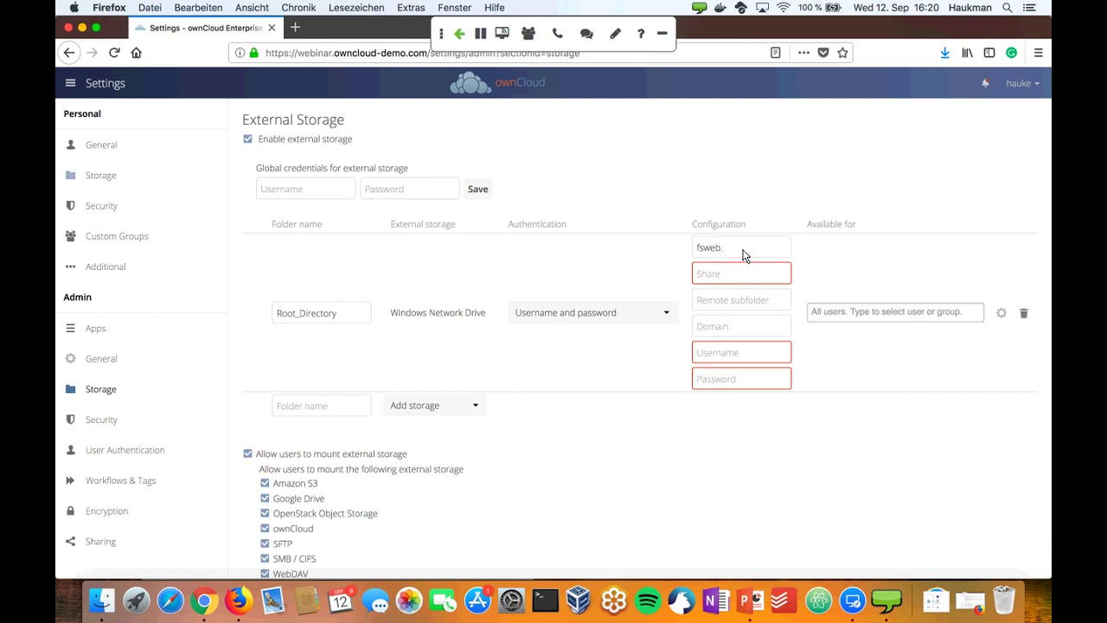
pyautogui.write('test.owncloud.com')
pyautogui.press('Tab')
pyautogui.write('home')
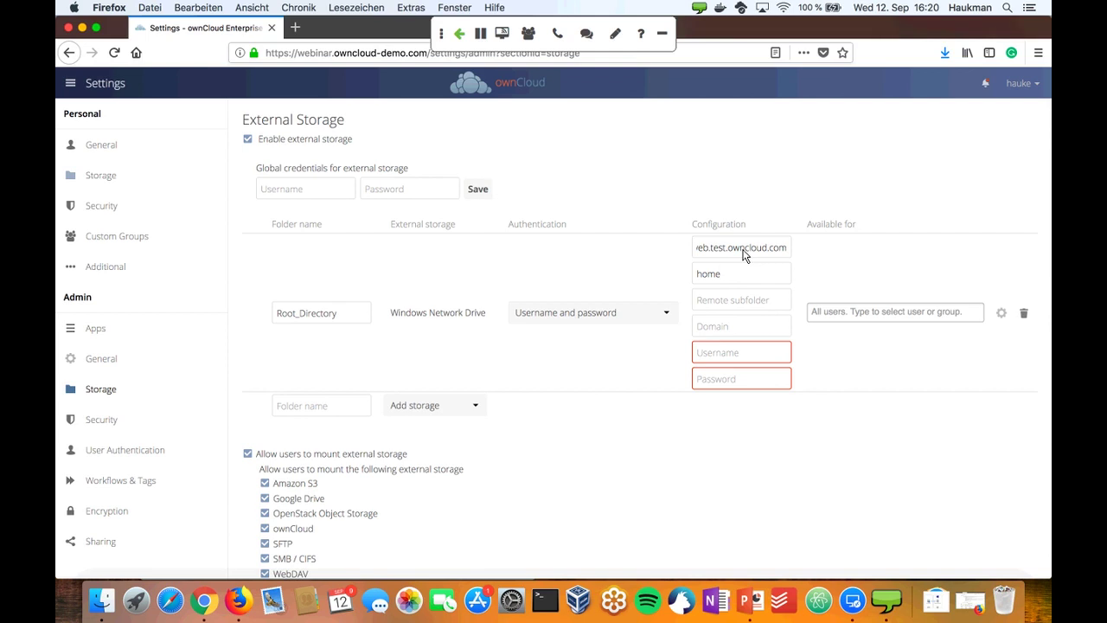
pyautogui.click(757, 366)
pyautogui.write('serviceadmin')
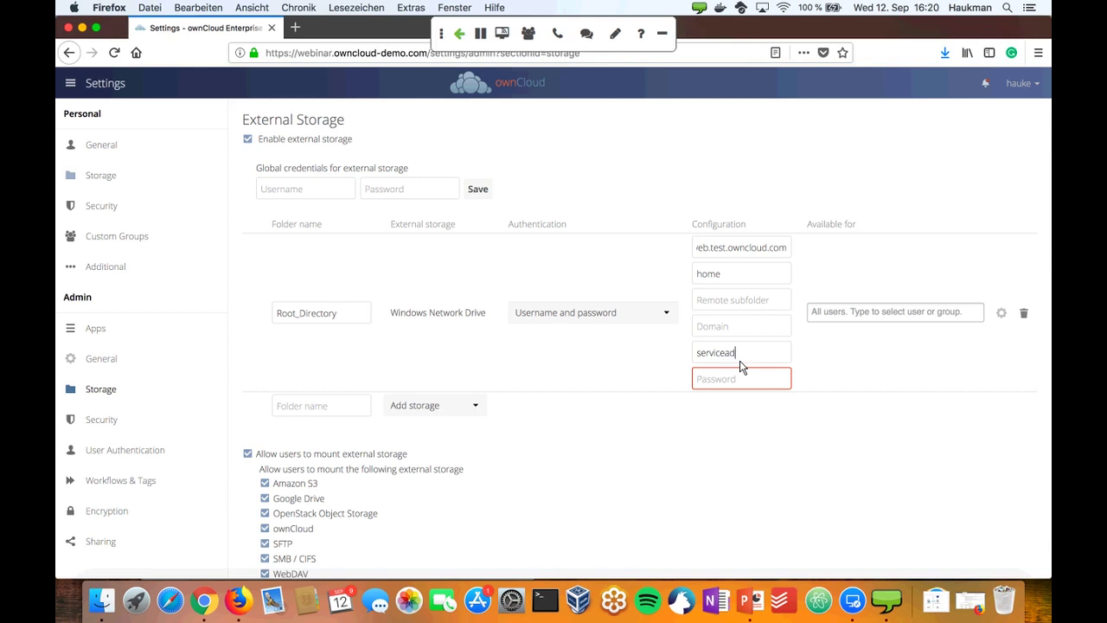
pyautogui.press('Tab')
pyautogui.write('s')
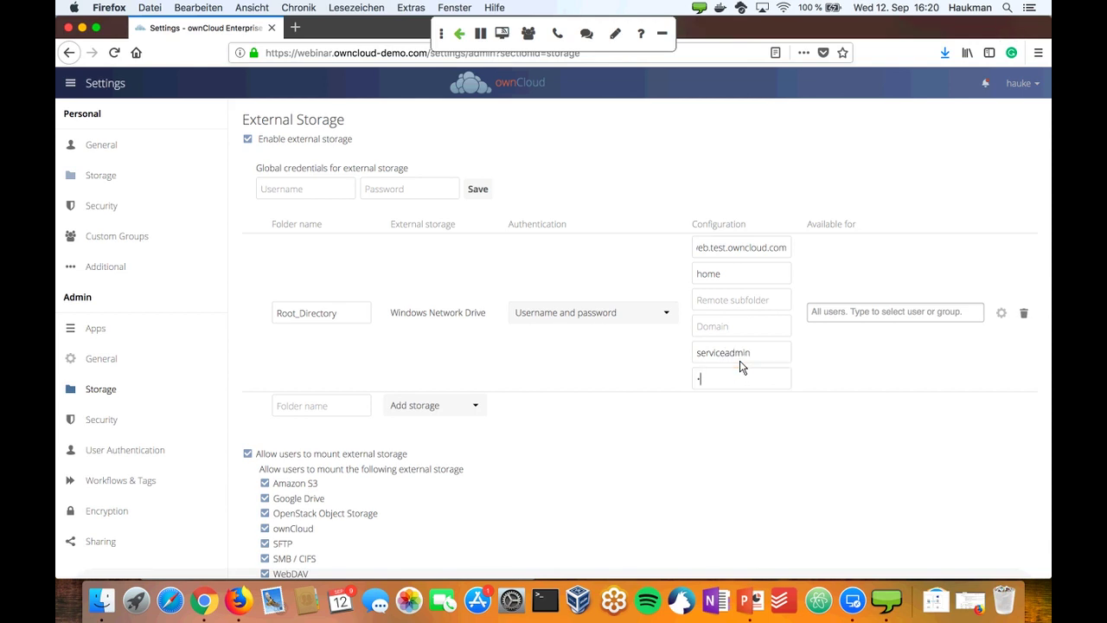
pyautogui.write('ecret1234')
# - Make the Root_Directory mount available only to the admin user account
pyautogui.click(848, 322)
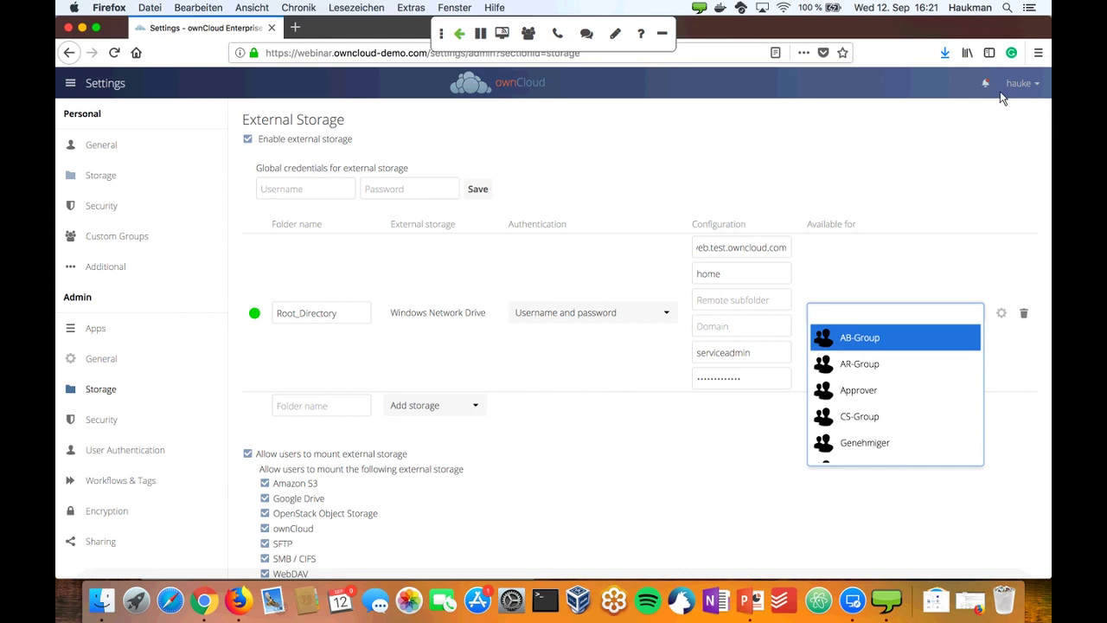
pyautogui.press('Down')
pyautogui.press('Down')
pyautogui.write('hauke')
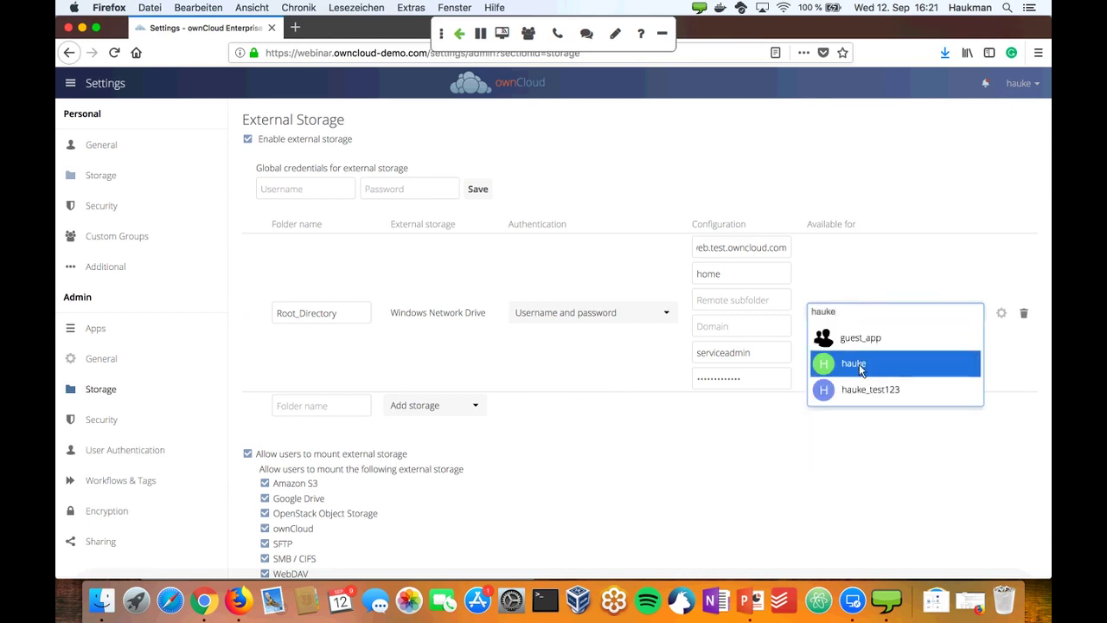
pyautogui.click(861, 369)
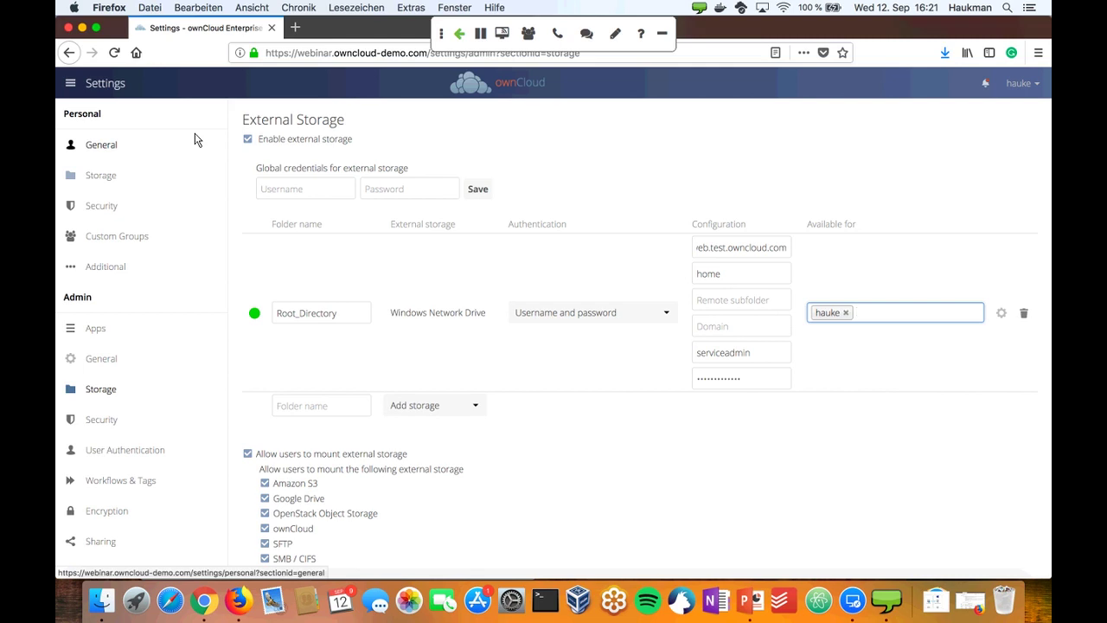
# - Switch to the Files app to see Root_Directory listed above Photos and Documents
pyautogui.click(96, 86)
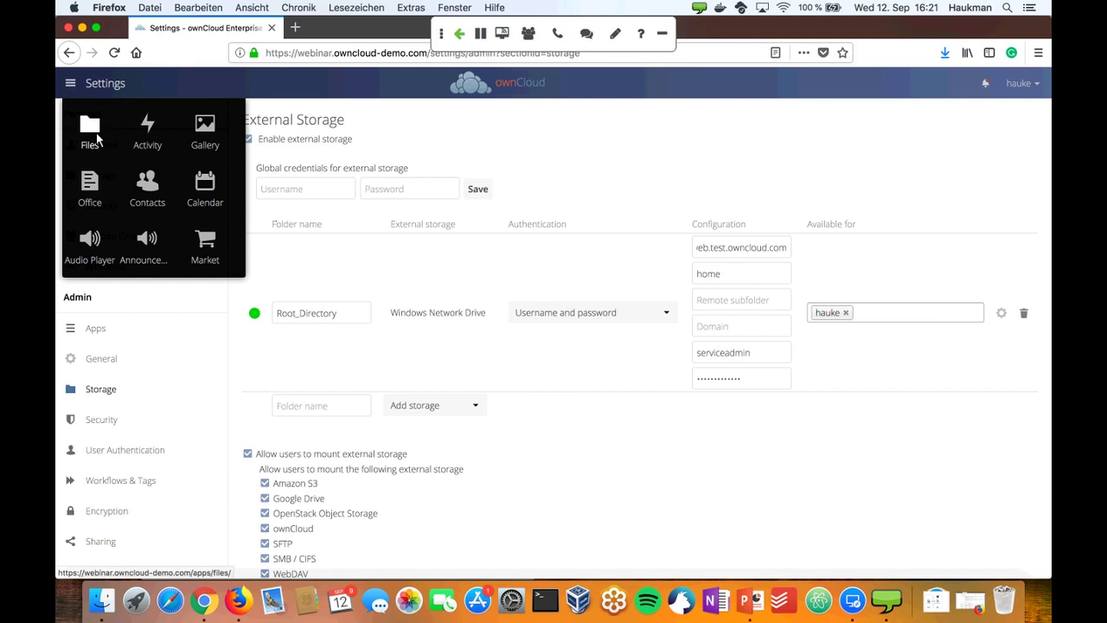
pyautogui.click(91, 131)
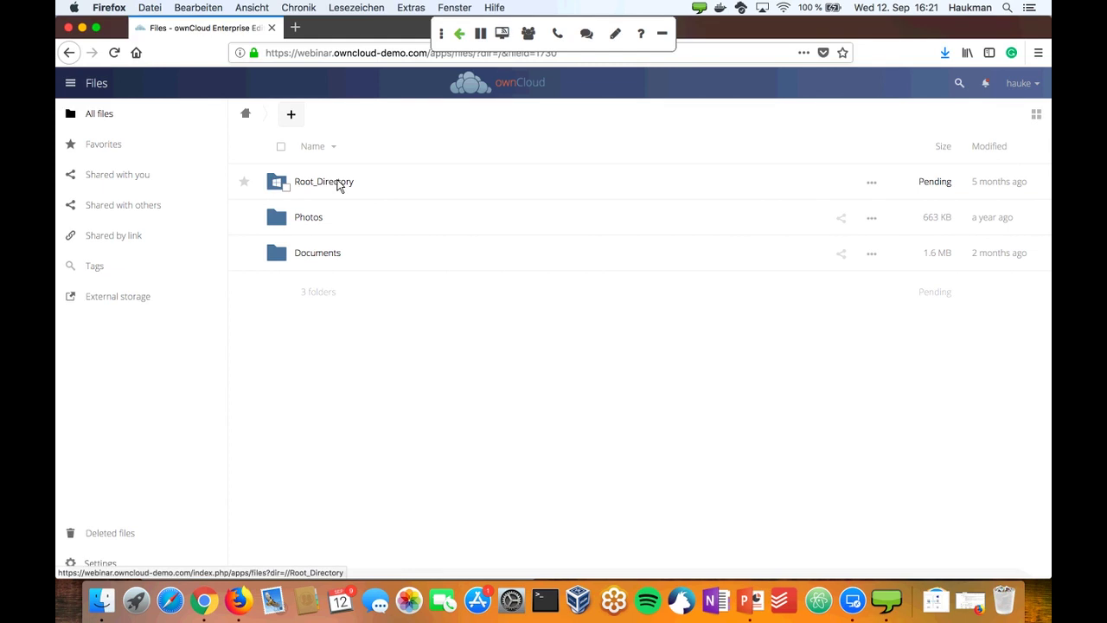
# - Open Root_Directory and then its User10 folder
pyautogui.click(338, 186)
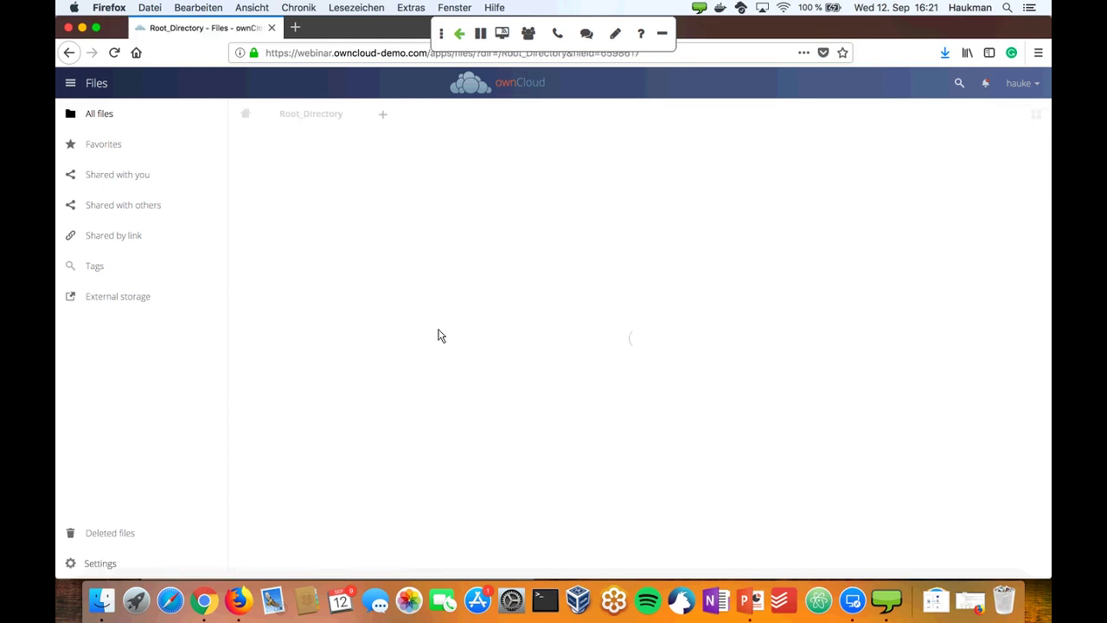
pyautogui.scroll(-1, 438, 336)
pyautogui.scroll(-10, 439, 335)
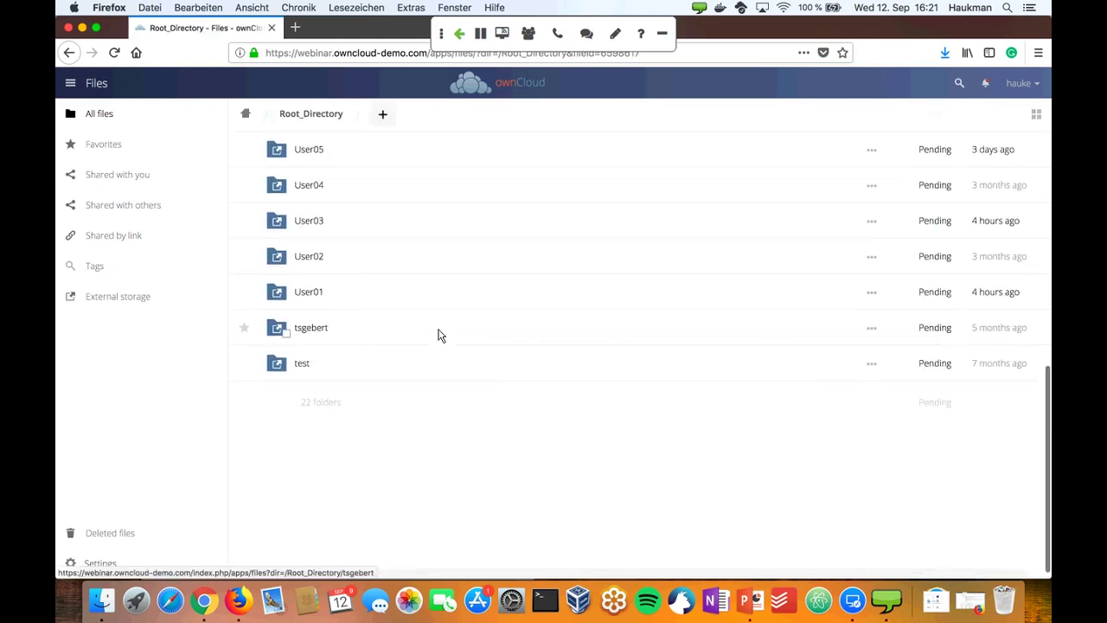
pyautogui.scroll(10, 439, 335)
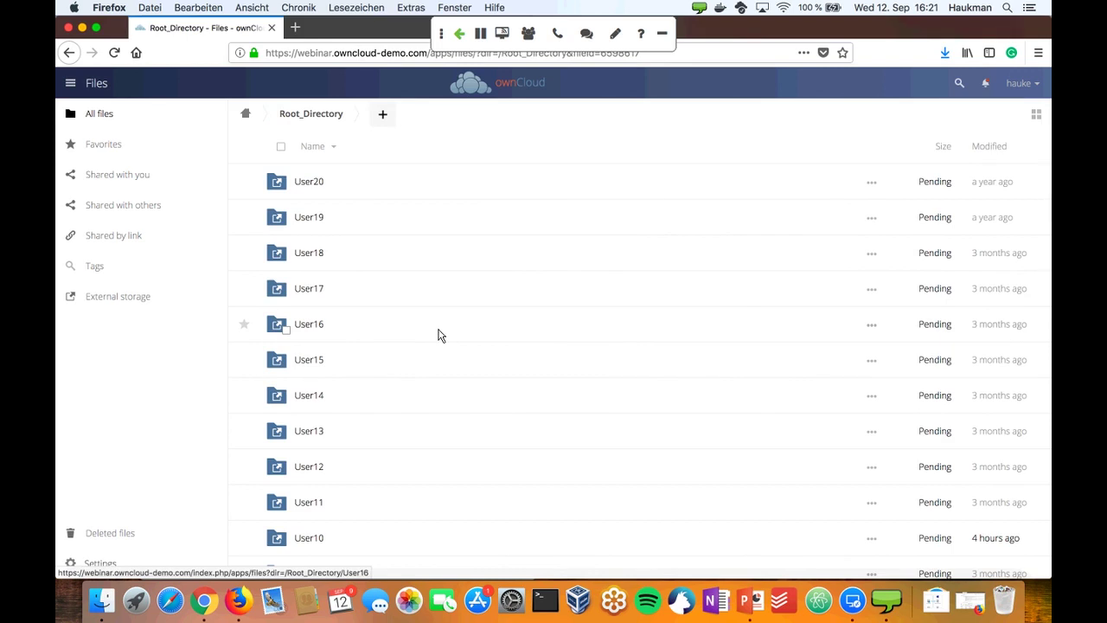
pyautogui.scroll(-3, 438, 335)
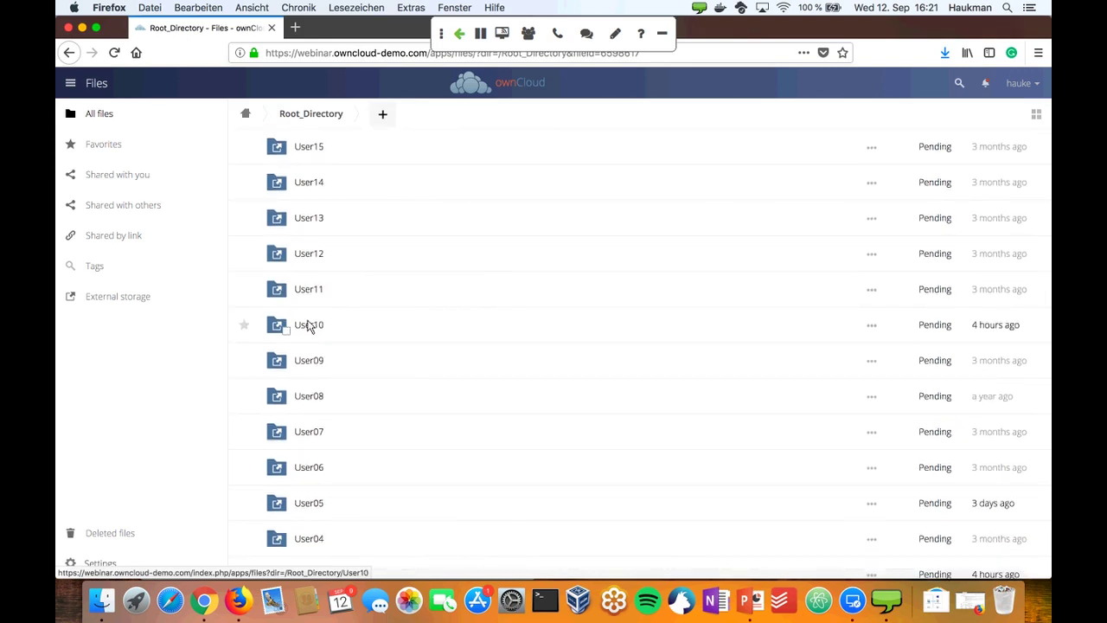
pyautogui.click(308, 326)
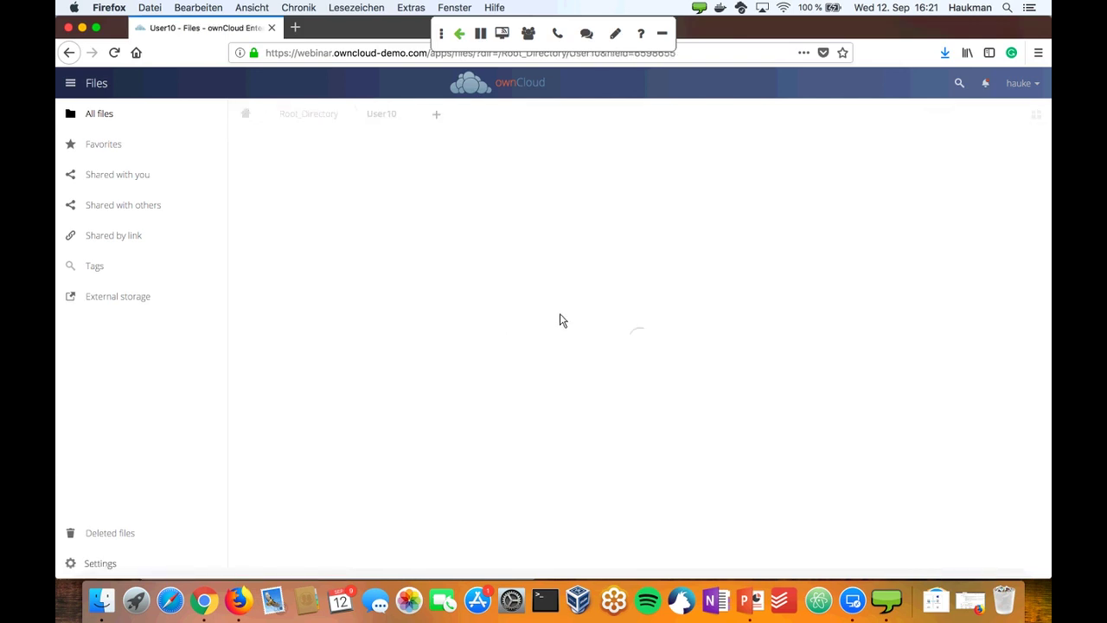
# - Create a new folder named ThisIsaNewFolder inside User10
pyautogui.click(438, 116)
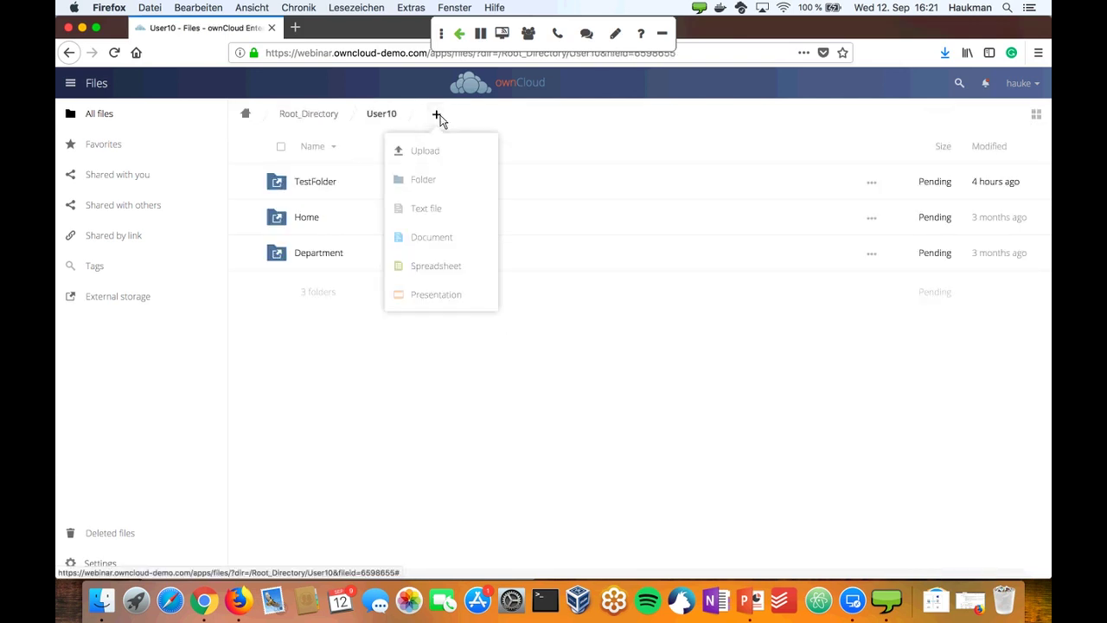
pyautogui.click(435, 183)
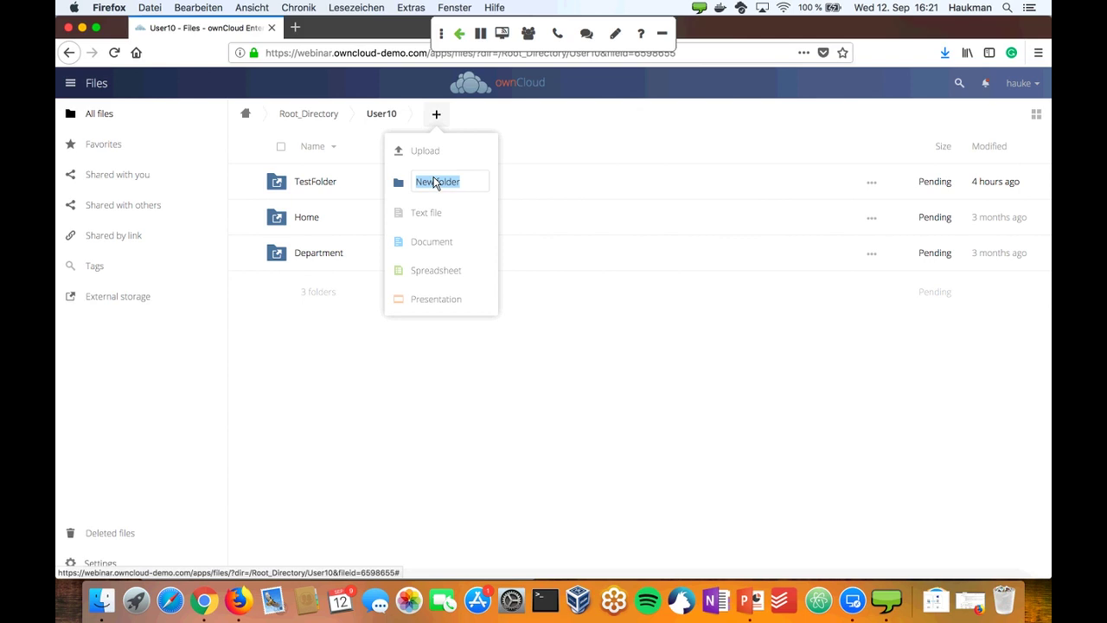
pyautogui.write('This_New')
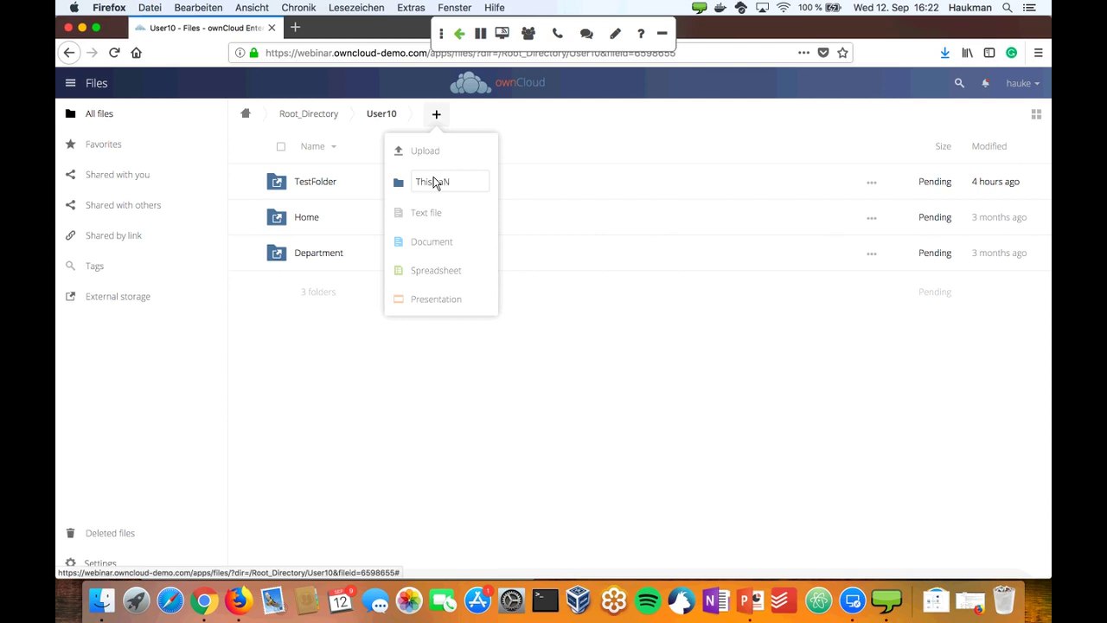
pyautogui.write('Folder')
pyautogui.press('Return')
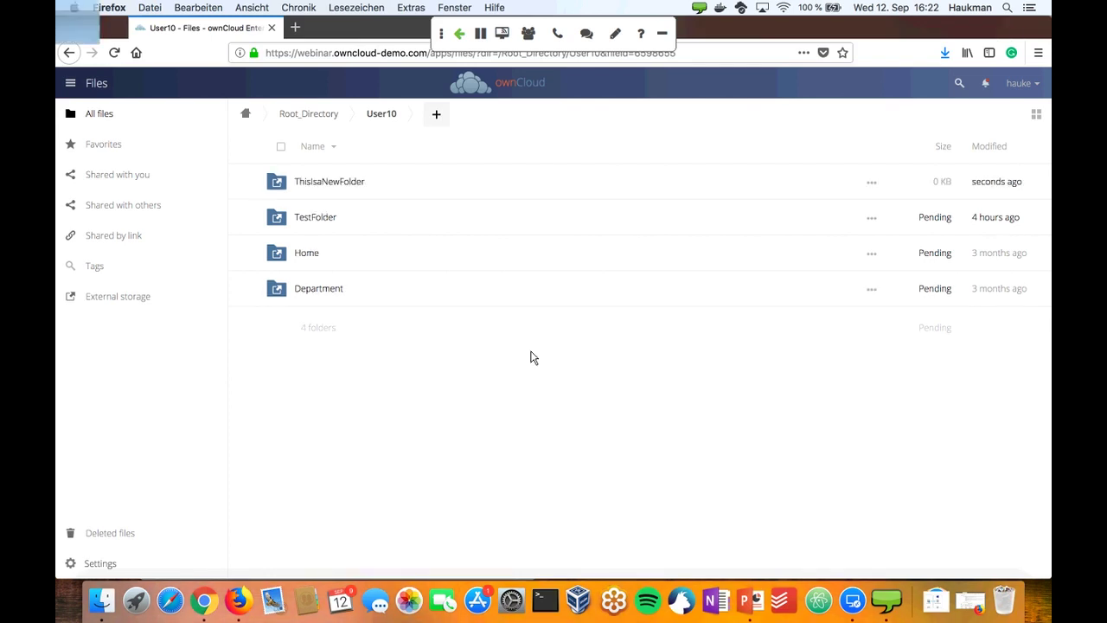
pyautogui.hotkey('ctrl', 'Up')
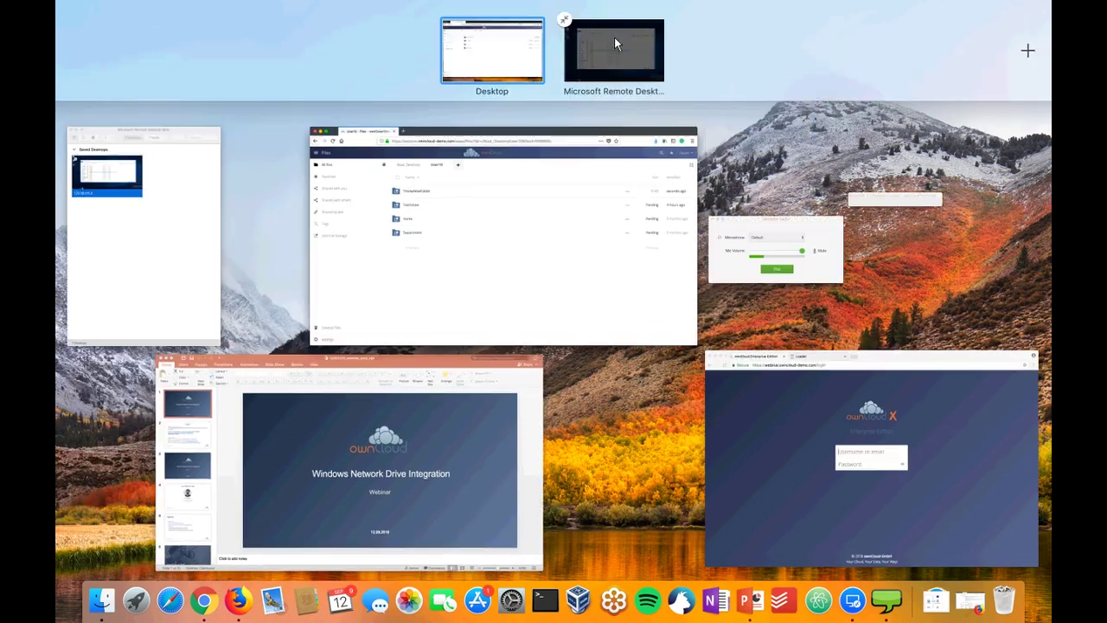
# - On the Windows server, open Shared\User10 to confirm ThisIsaNewFolder, then return to the window overview
pyautogui.click(614, 39)
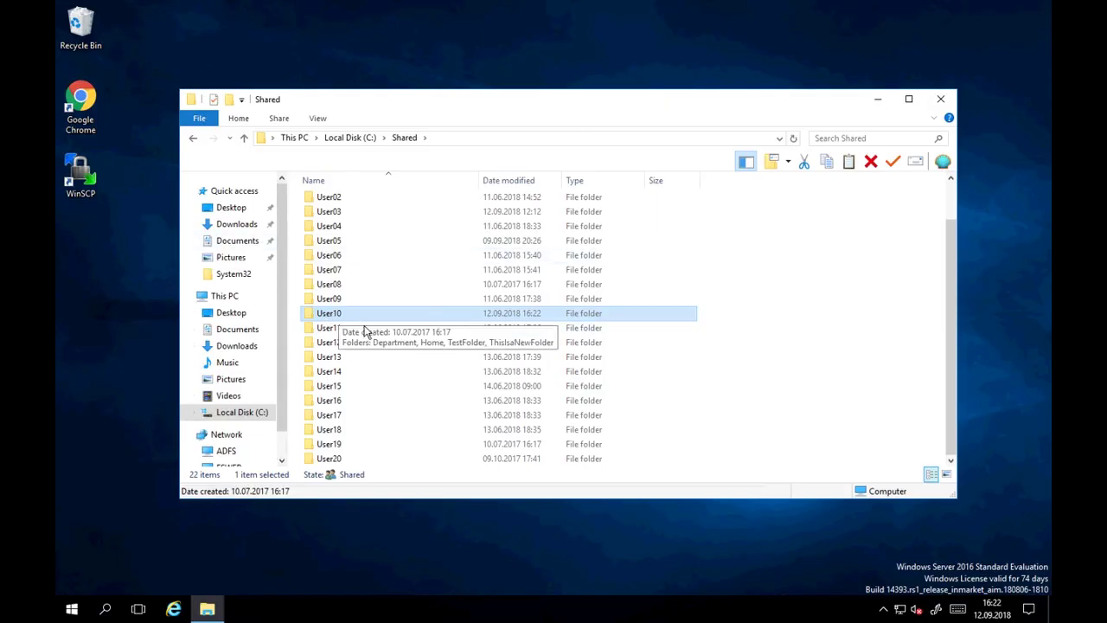
pyautogui.doubleClick(338, 320)
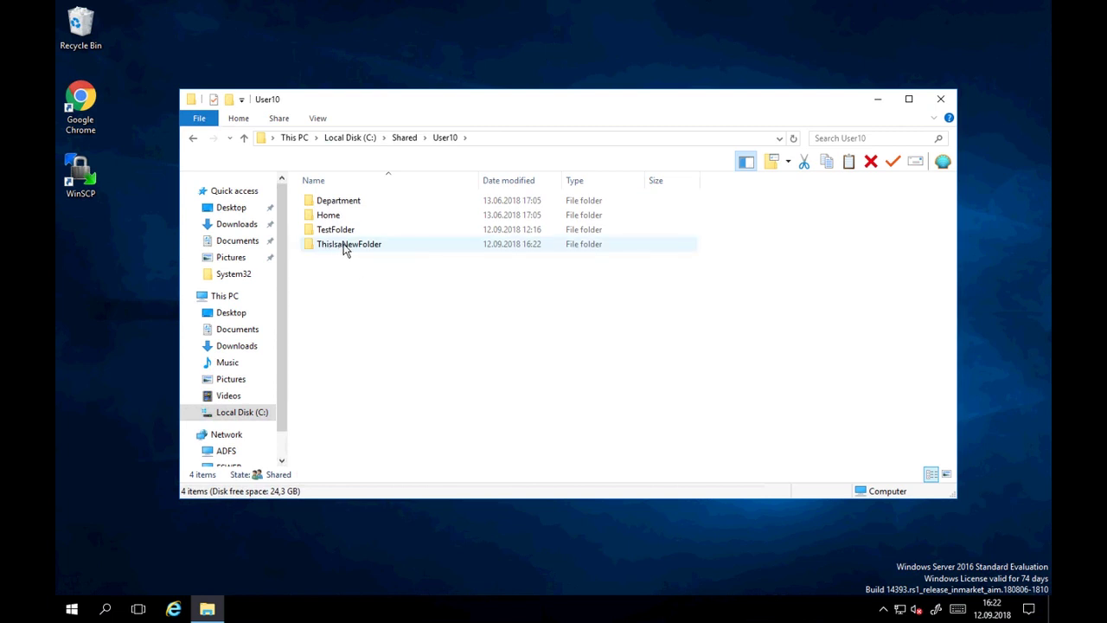
pyautogui.moveTo(373, 249)
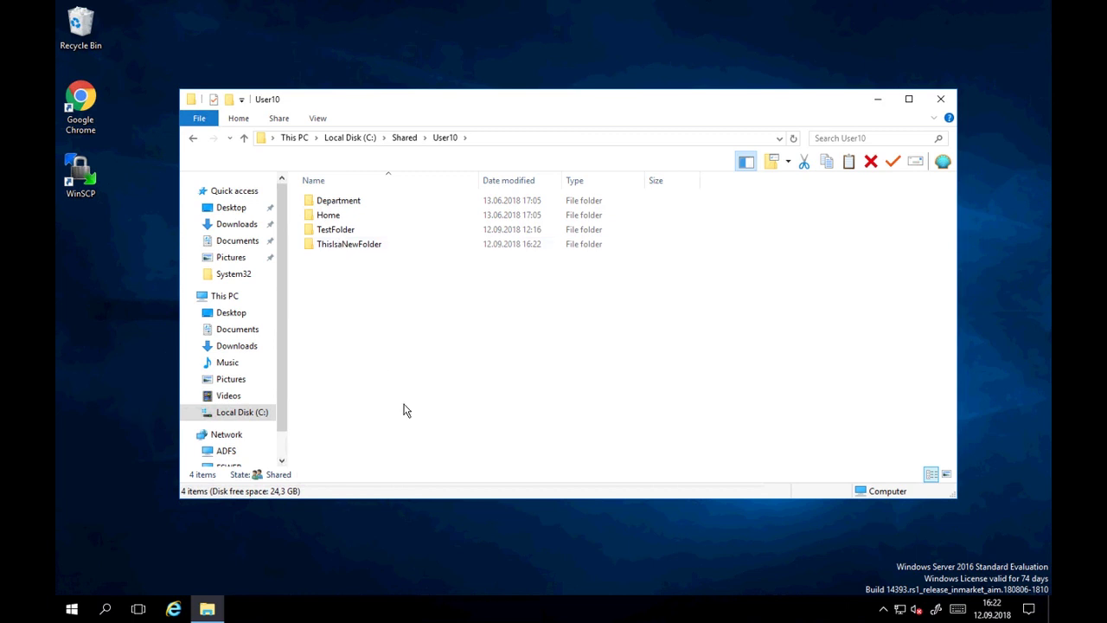
pyautogui.hotkey('ctrl', 'Up')
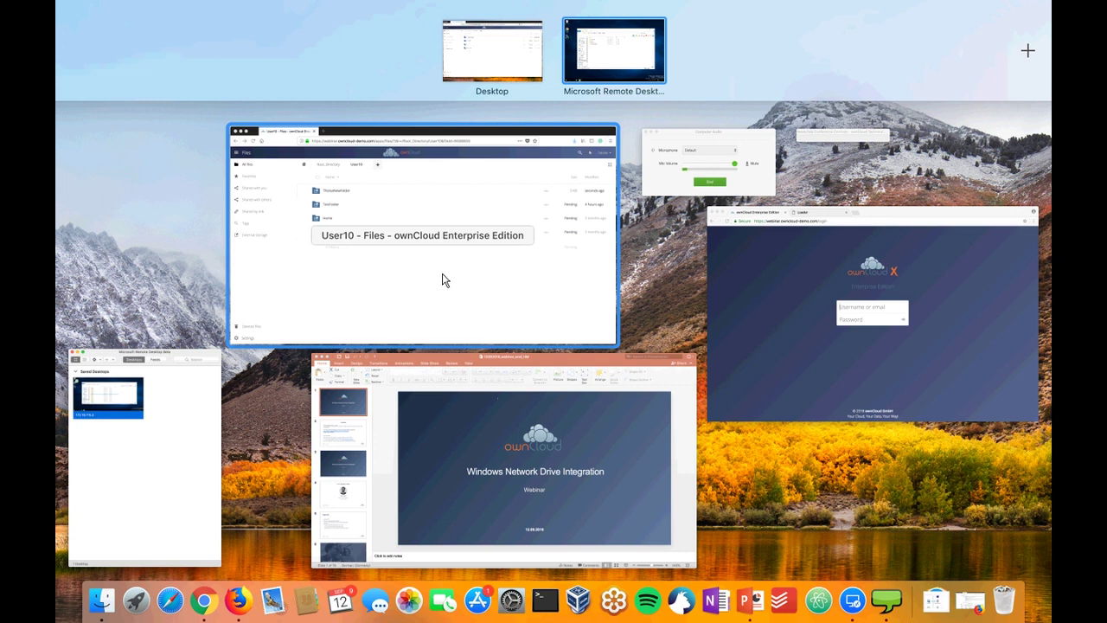
# - Return to ownCloud's root file list, then go to Settings > Admin > Storage to view Root_Directory
pyautogui.click(442, 279)
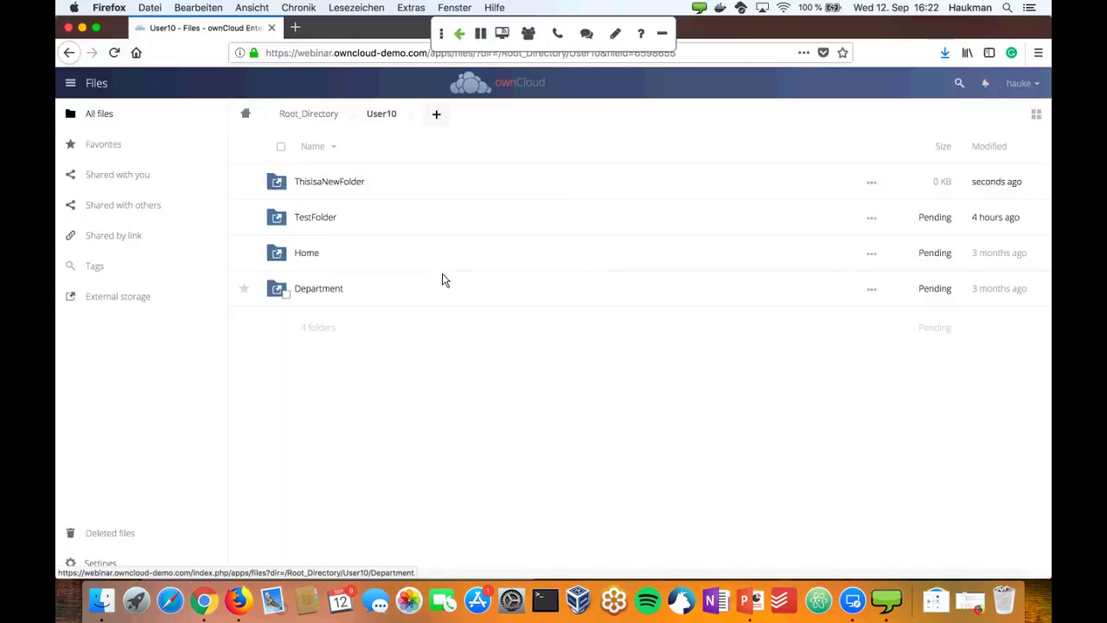
pyautogui.click(246, 116)
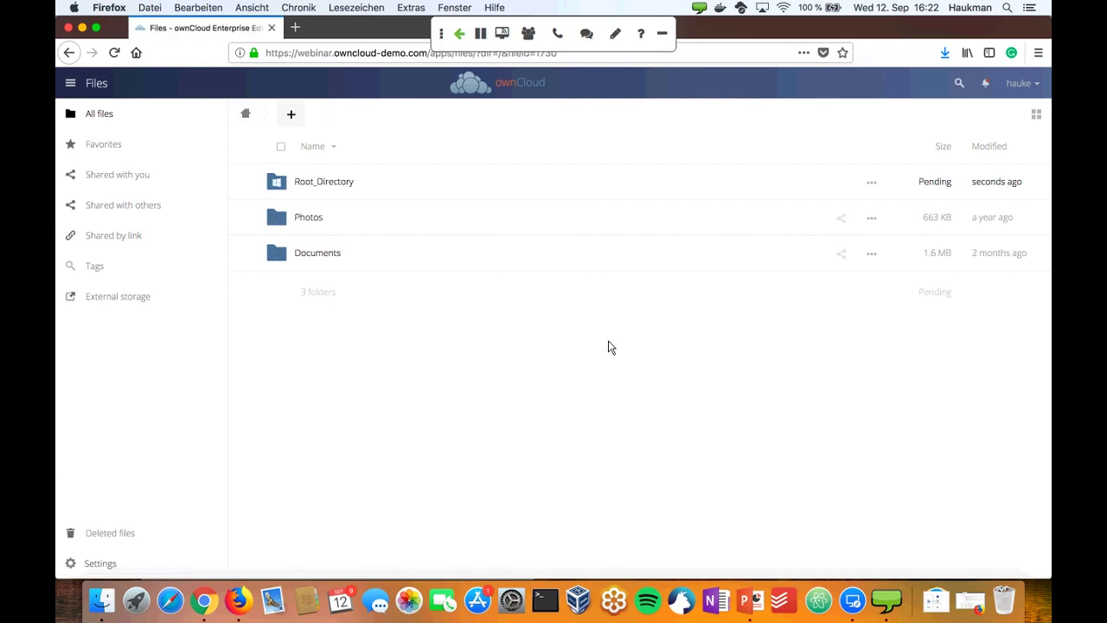
pyautogui.click(1029, 87)
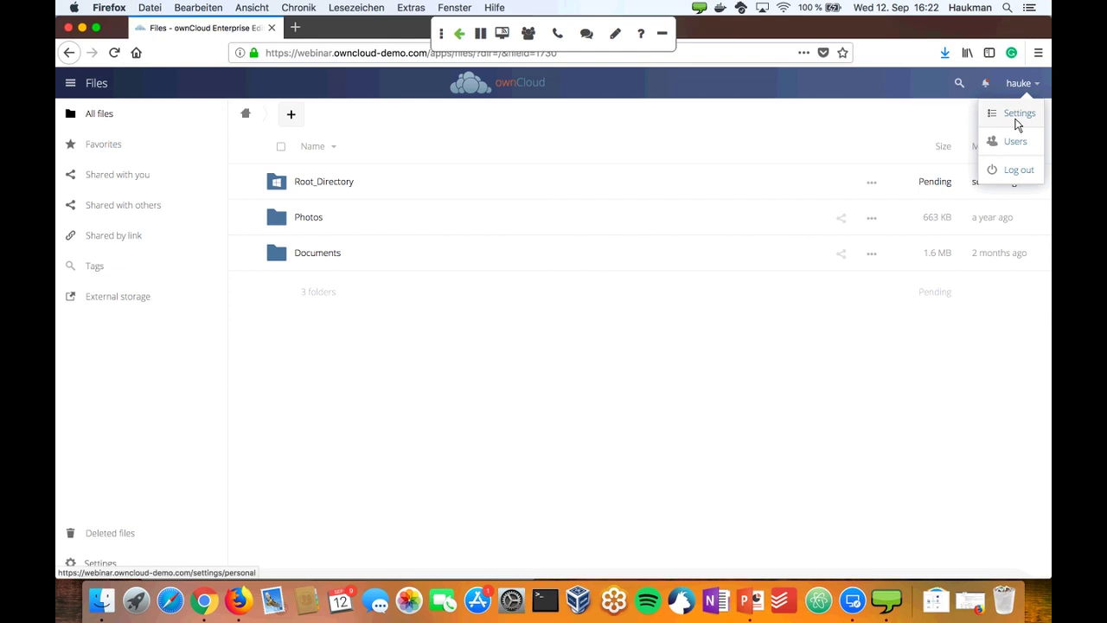
pyautogui.click(1017, 121)
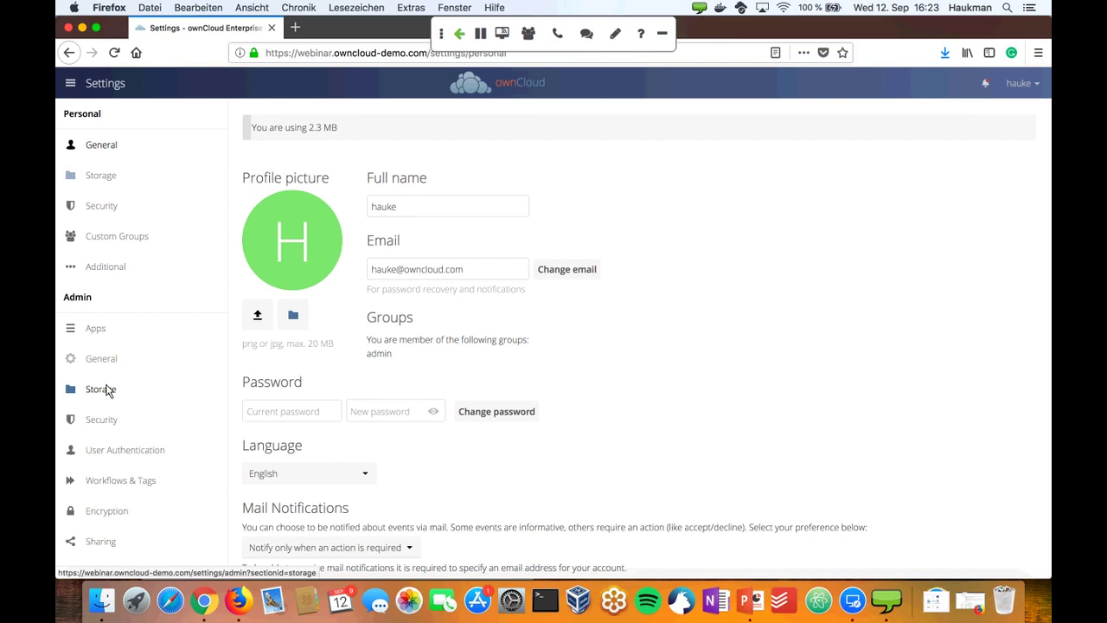
pyautogui.click(104, 389)
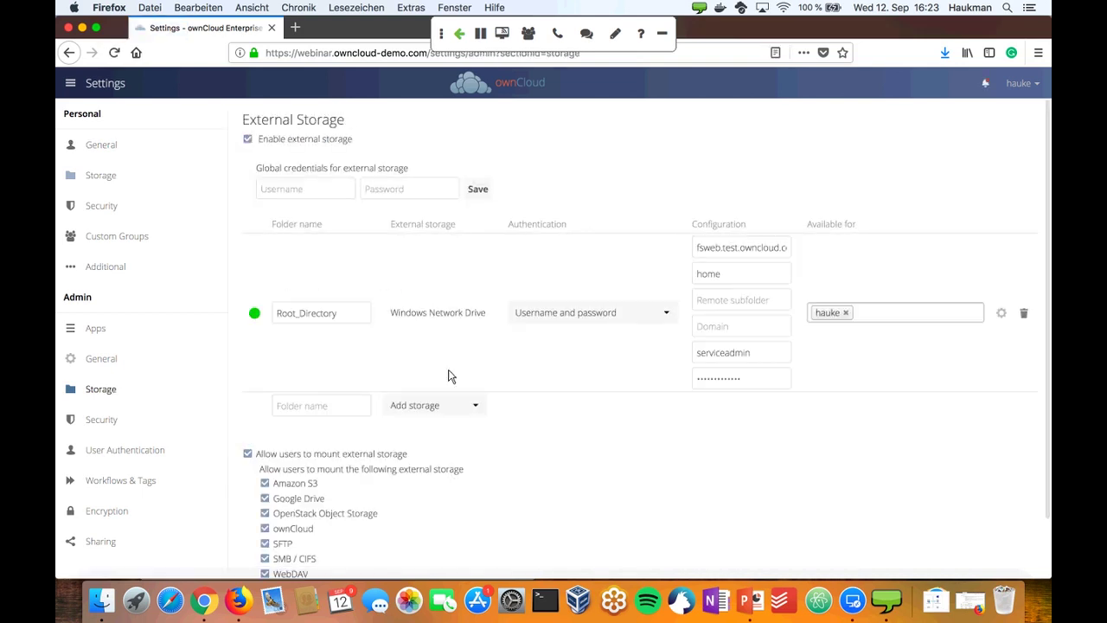
pyautogui.scroll(-2, 636, 453)
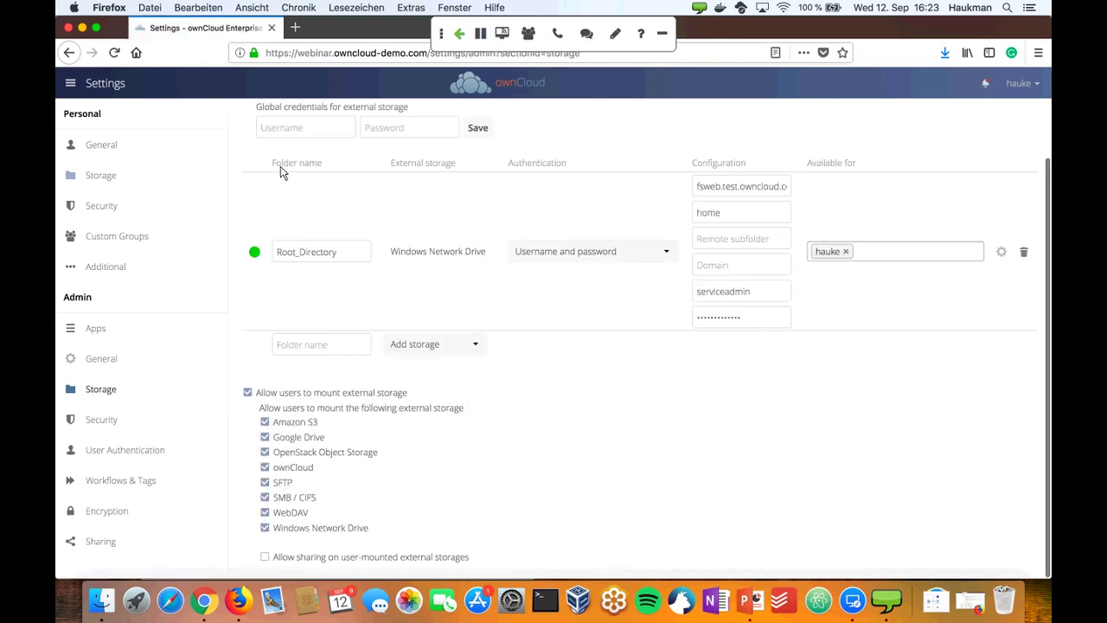
# - Add a Windows Network Drive mount named Home-Directory with 'Log-in credentials, save in database' authentication
pyautogui.click(482, 347)
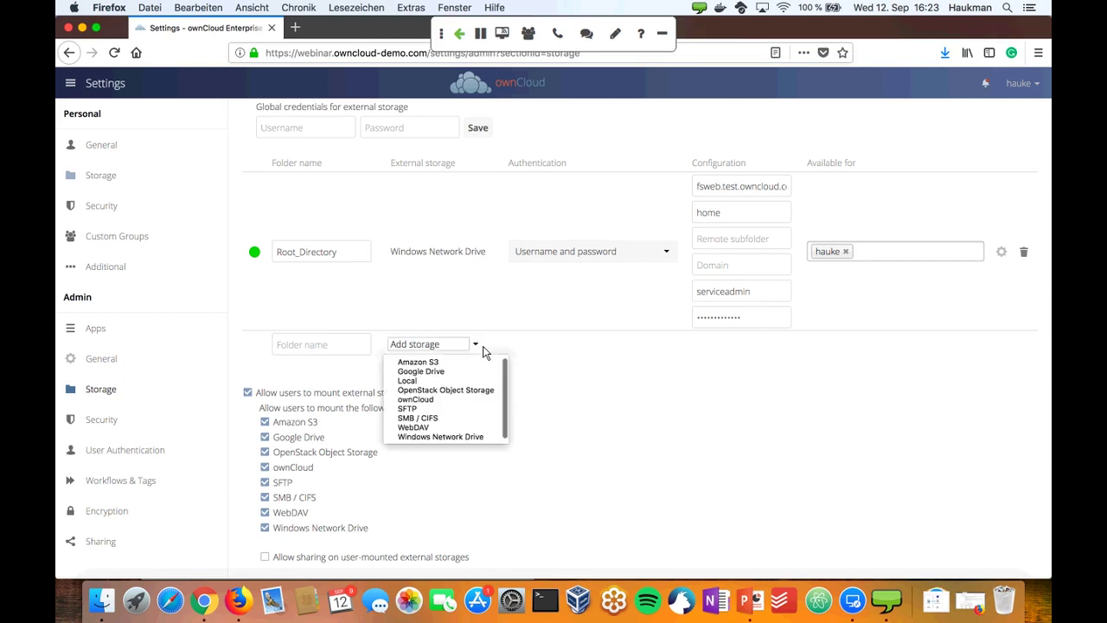
pyautogui.click(469, 437)
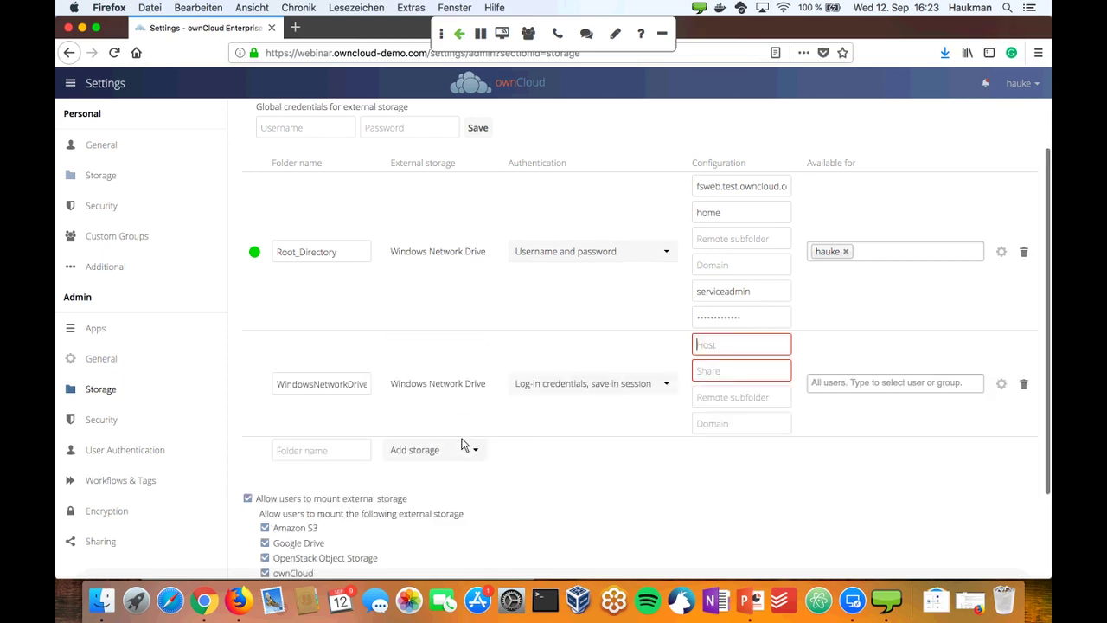
pyautogui.doubleClick(343, 391)
pyautogui.write('Home')
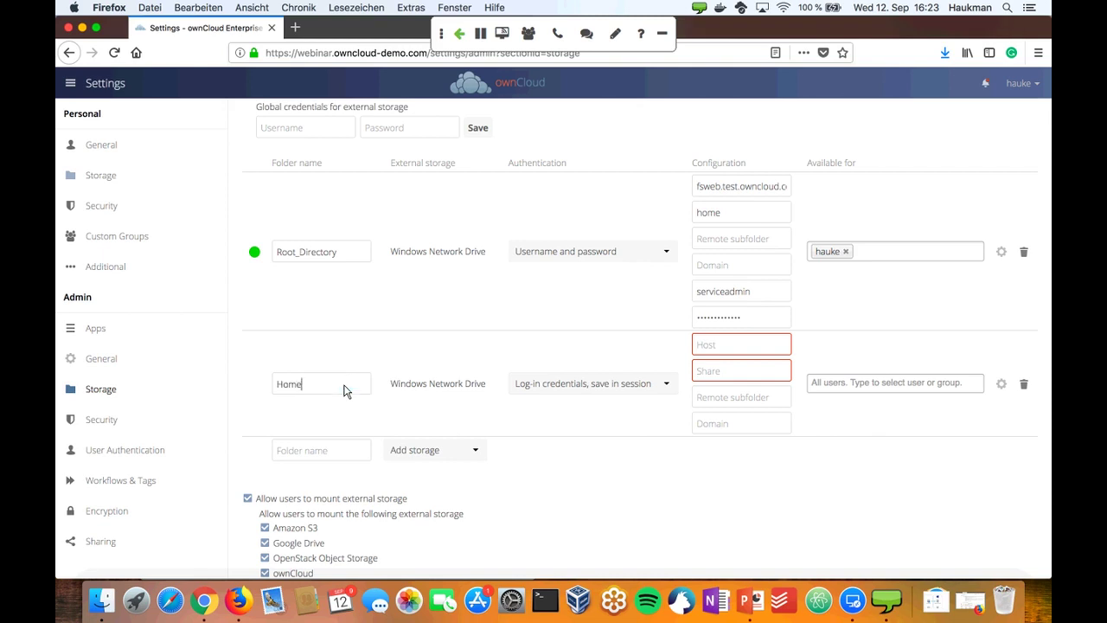
pyautogui.write('-Directory')
pyautogui.click(610, 389)
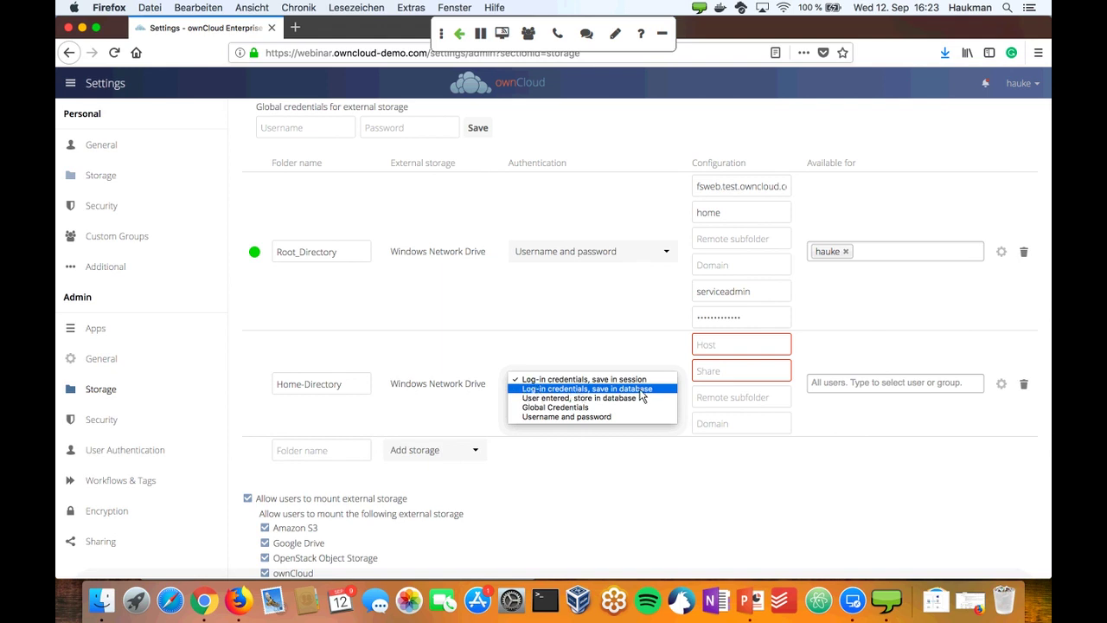
pyautogui.click(563, 390)
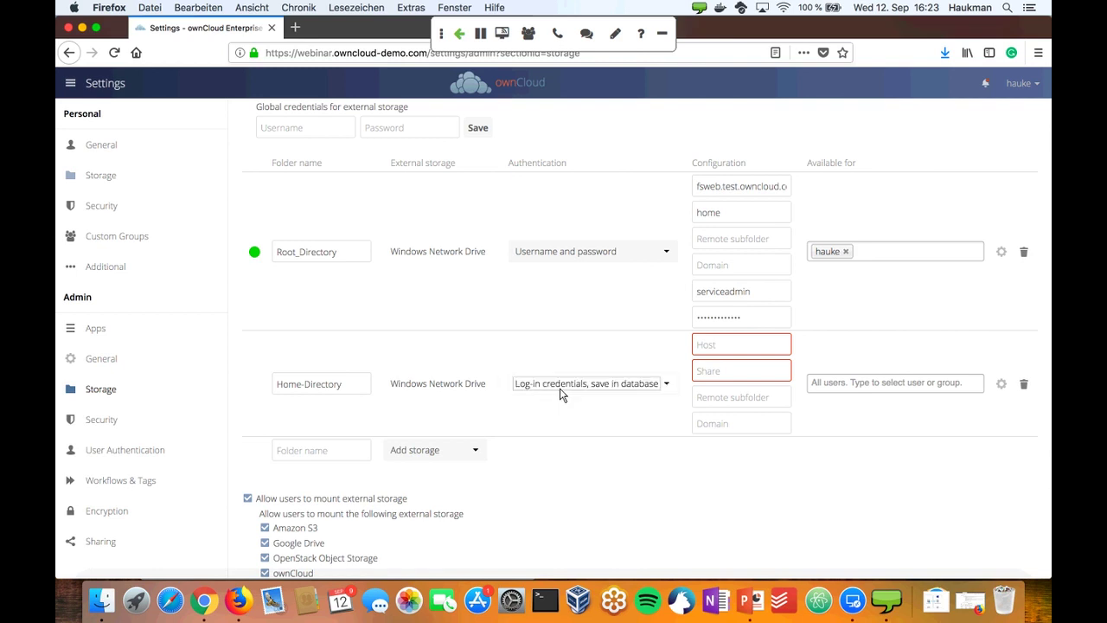
# - Copy host fsweb.test.owncloud.com from Root_Directory into Home-Directory and set its share to $user
pyautogui.click(724, 346)
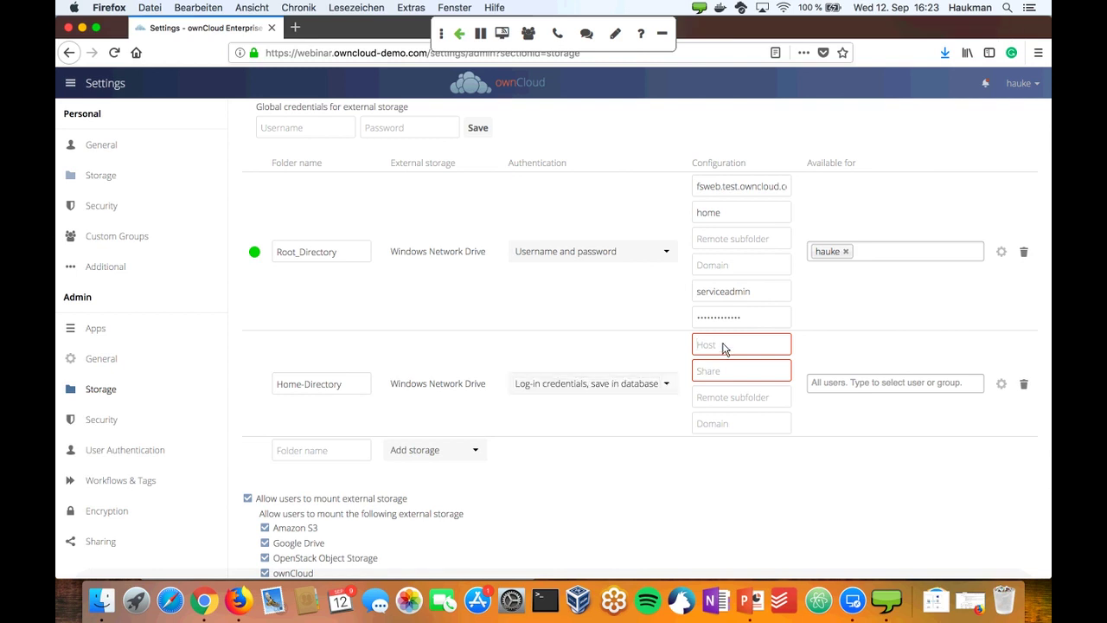
pyautogui.tripleClick(712, 190)
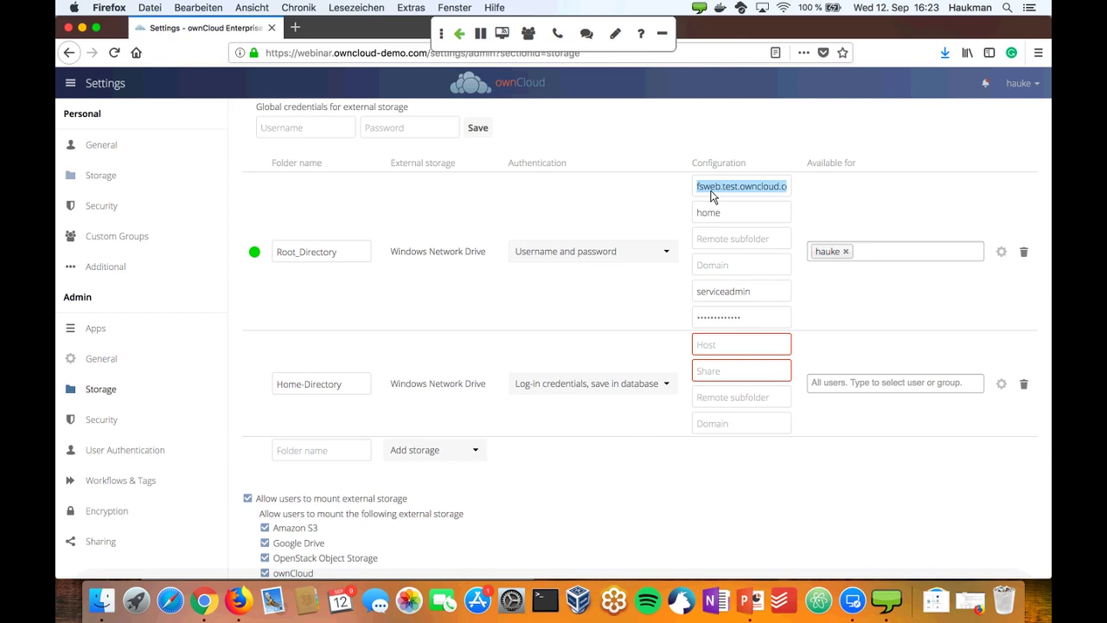
pyautogui.press('super+c')
pyautogui.click(720, 348)
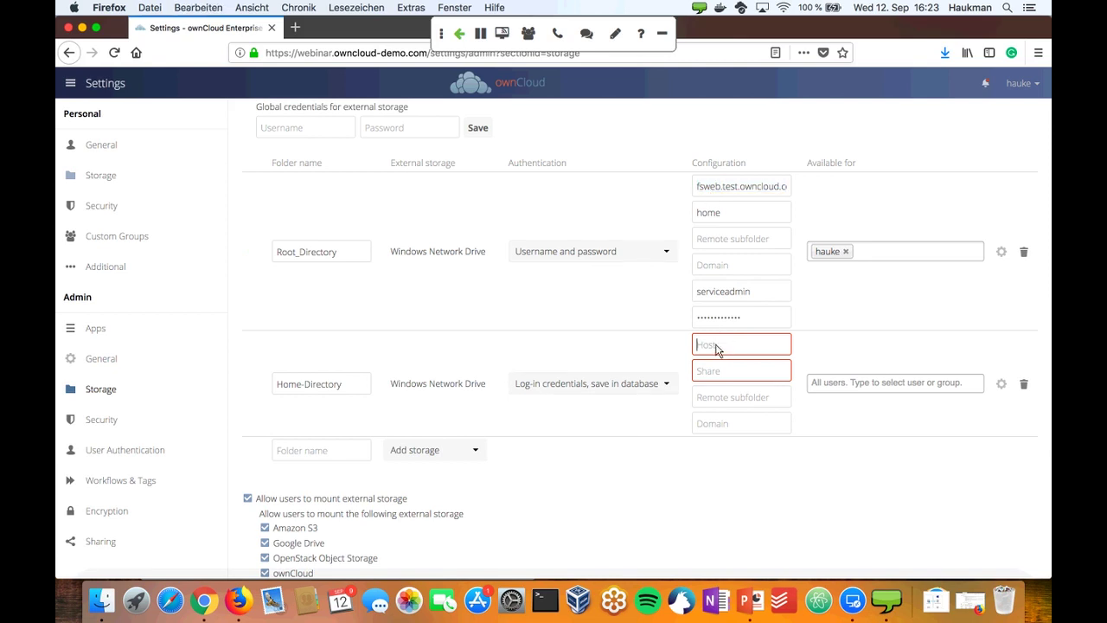
pyautogui.press('super+v')
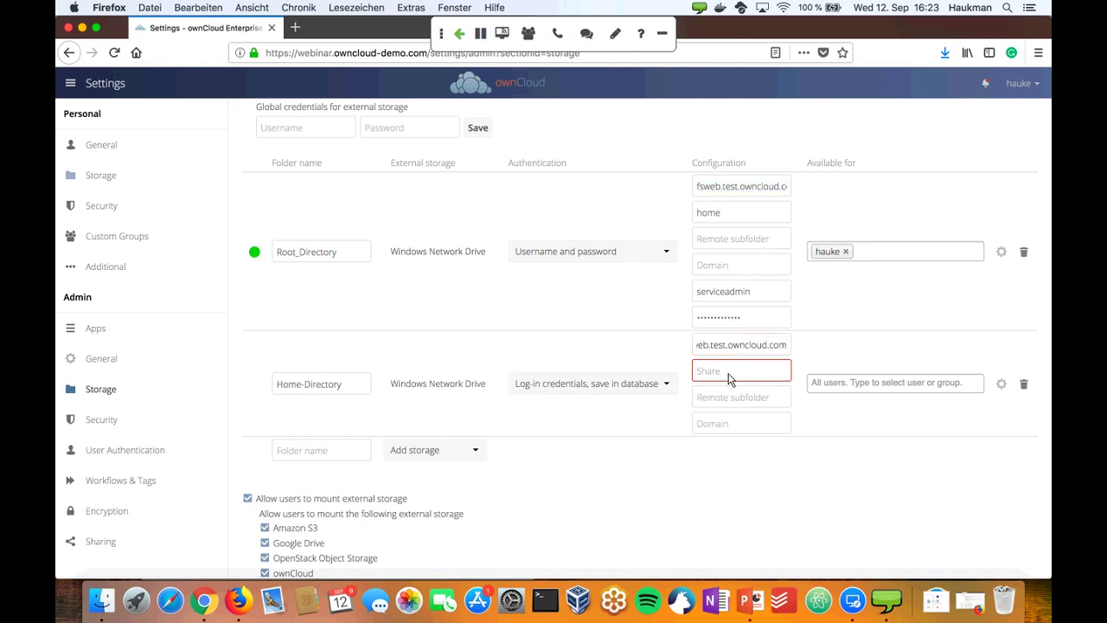
pyautogui.click(729, 378)
pyautogui.write('$user')
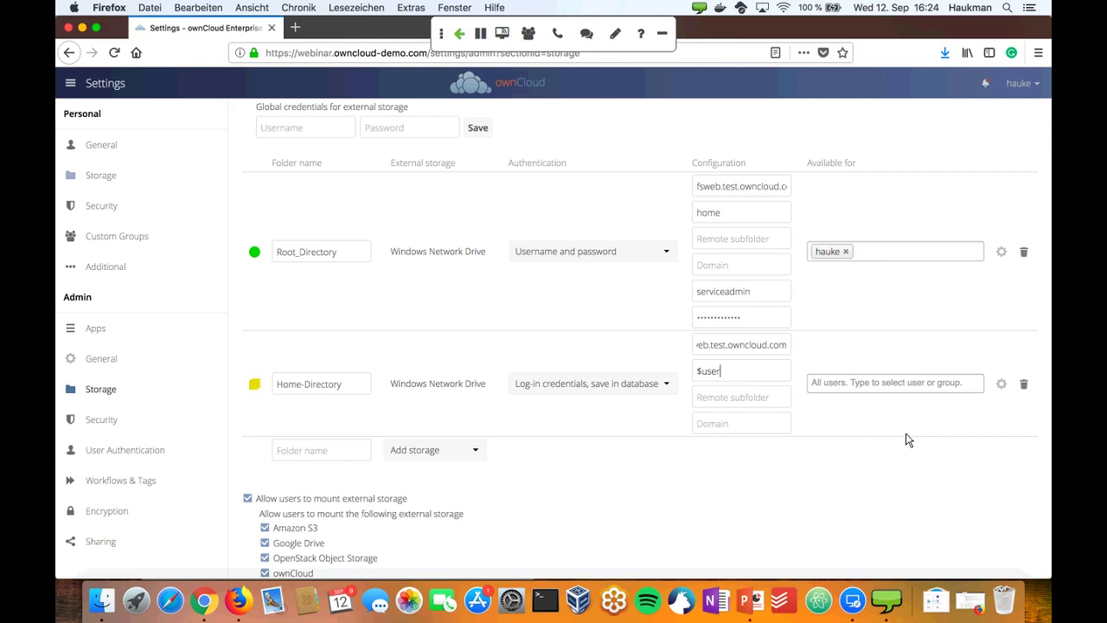
# - Search 'clouduser' in Home-Directory's Available for field and pick the clouduser group
pyautogui.click(842, 384)
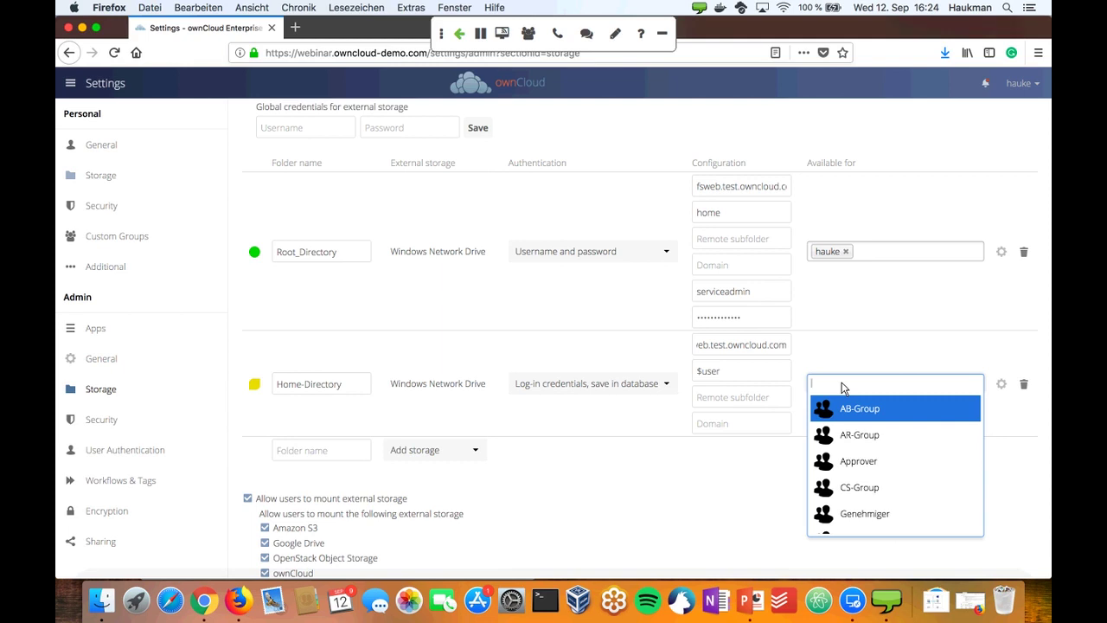
pyautogui.write('clouduse')
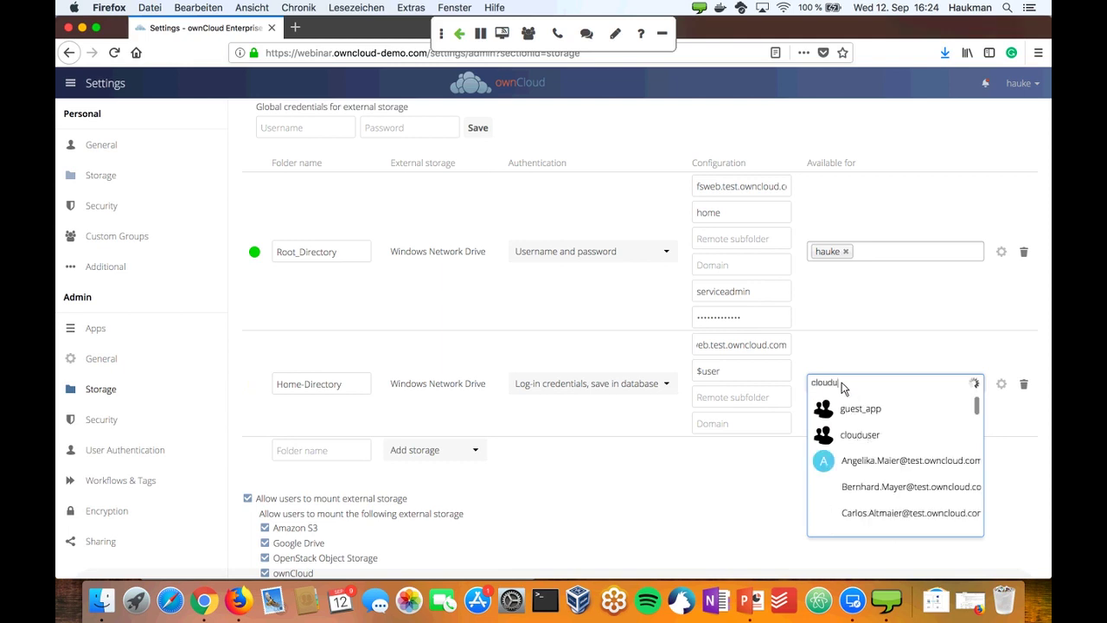
pyautogui.write('r')
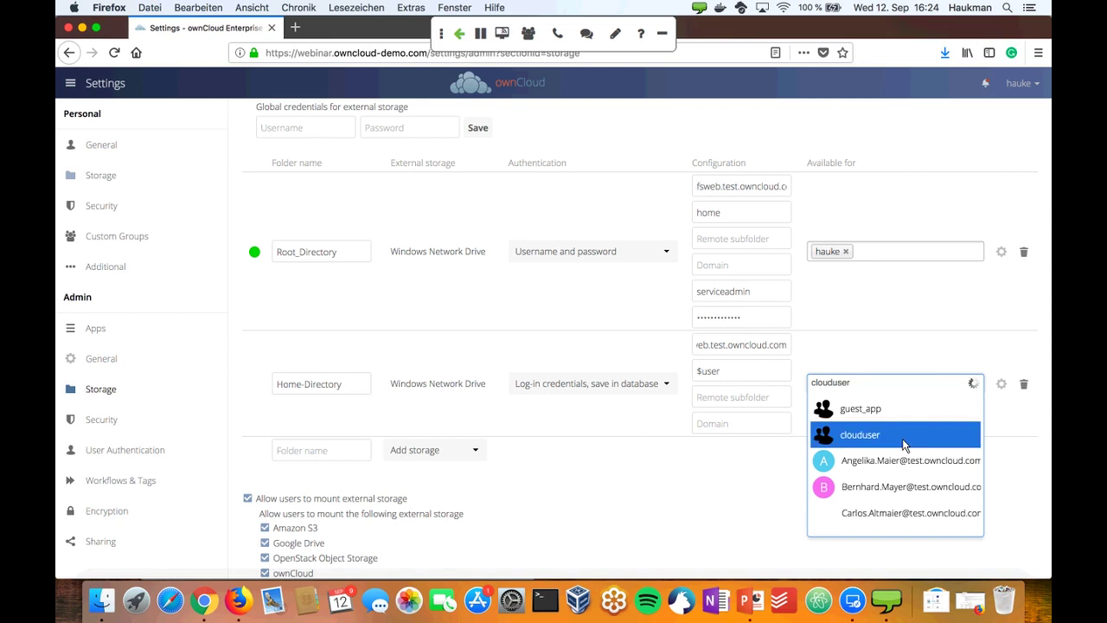
pyautogui.click(870, 435)
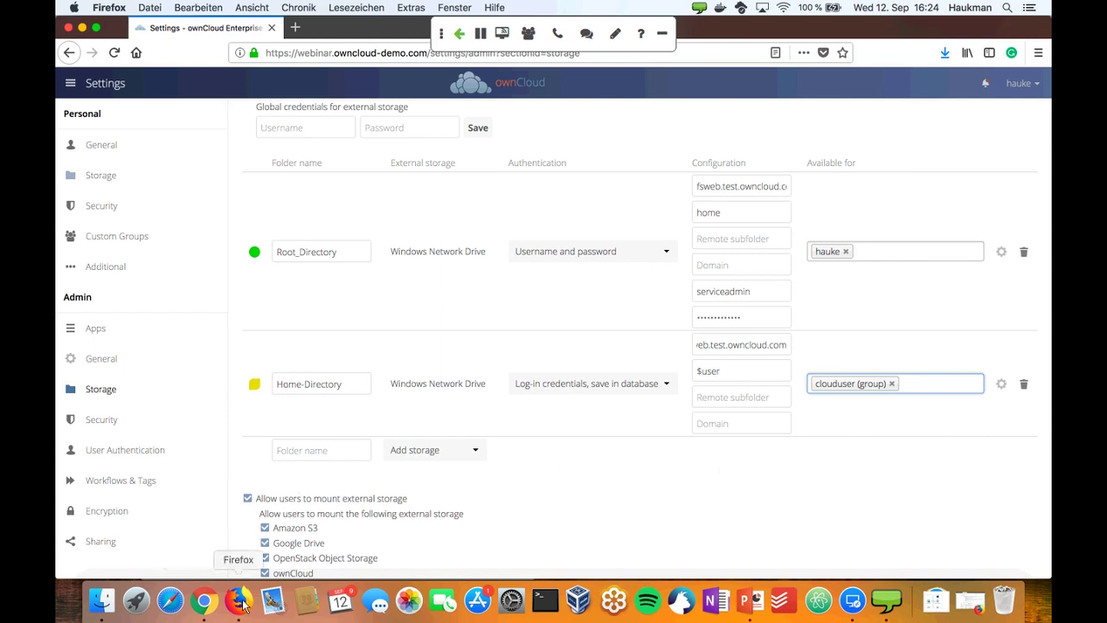
# - In the other browser's login page, enter username user10 and the password, and submit
pyautogui.click(204, 600)
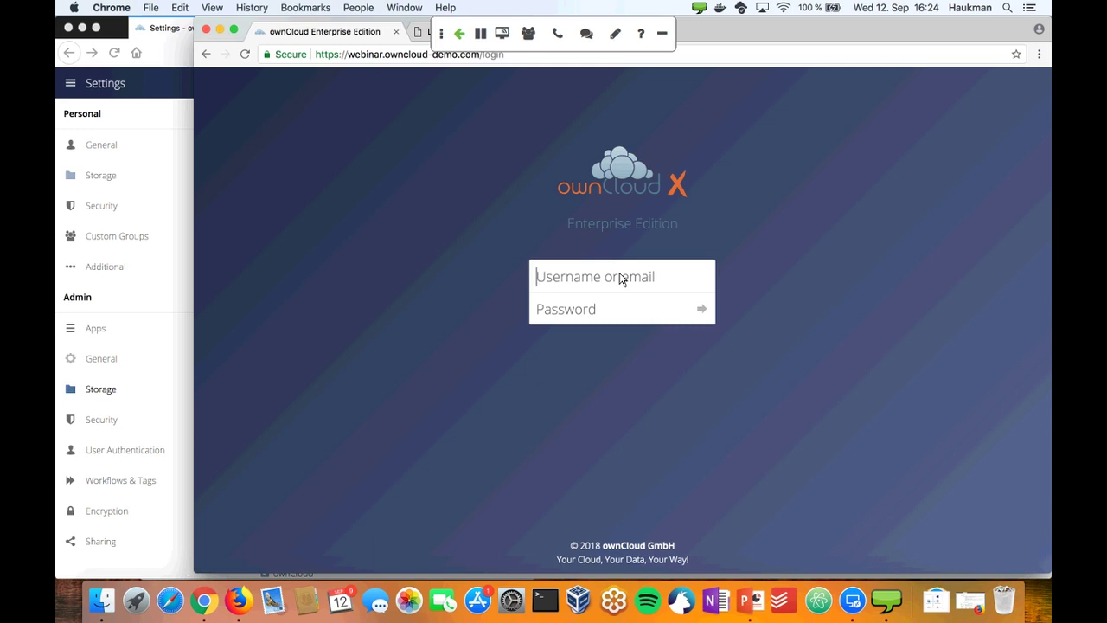
pyautogui.write('user10')
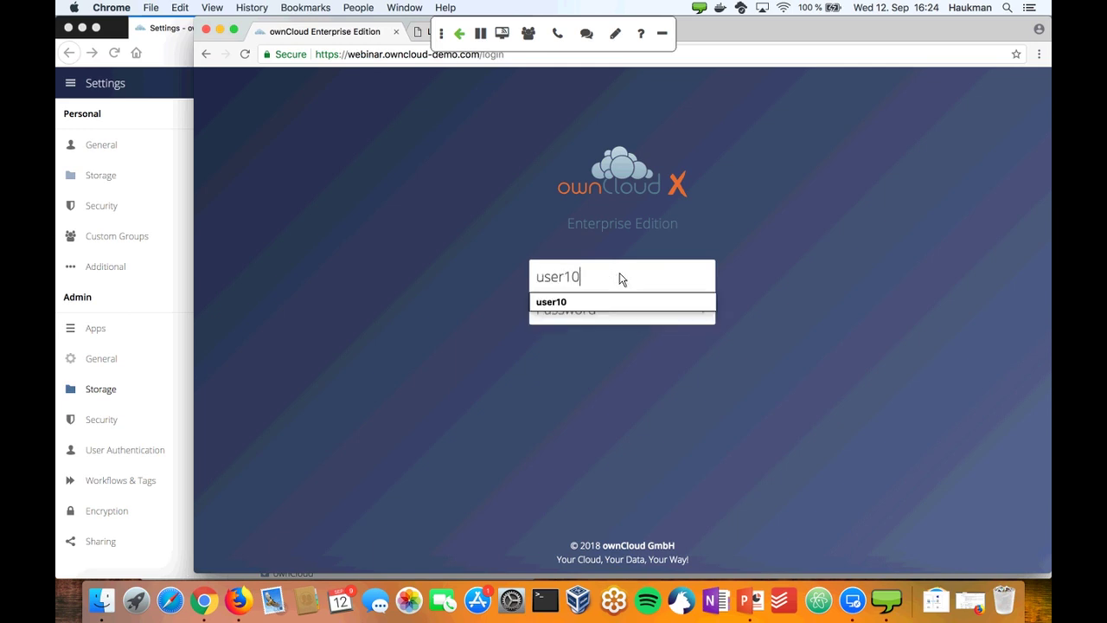
pyautogui.press('Tab')
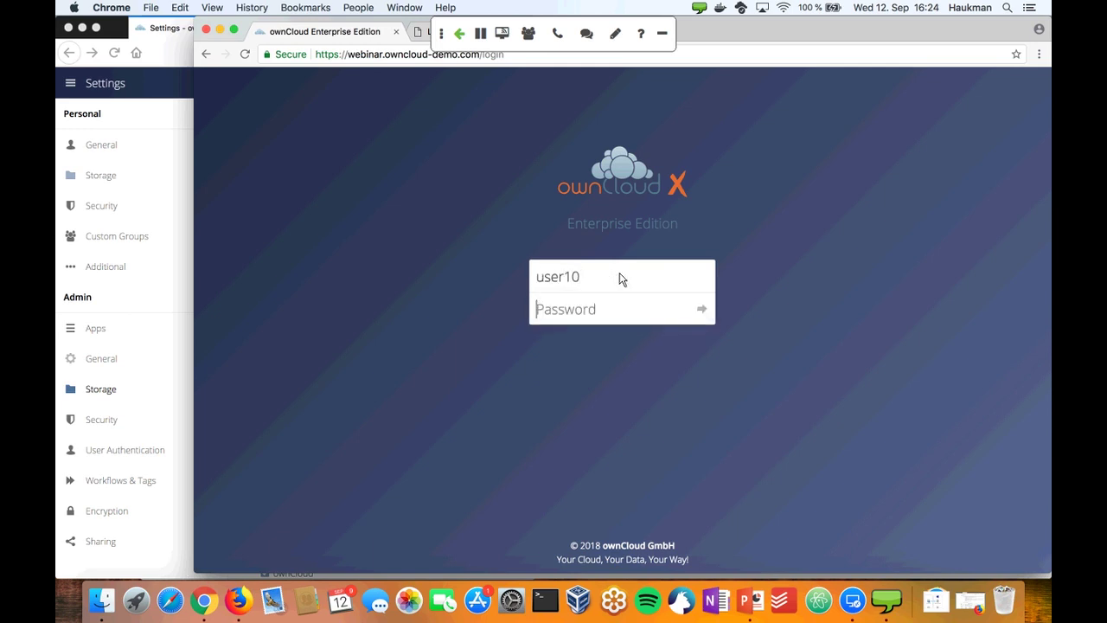
pyautogui.press('Tab')
pyautogui.write('•••••••••')
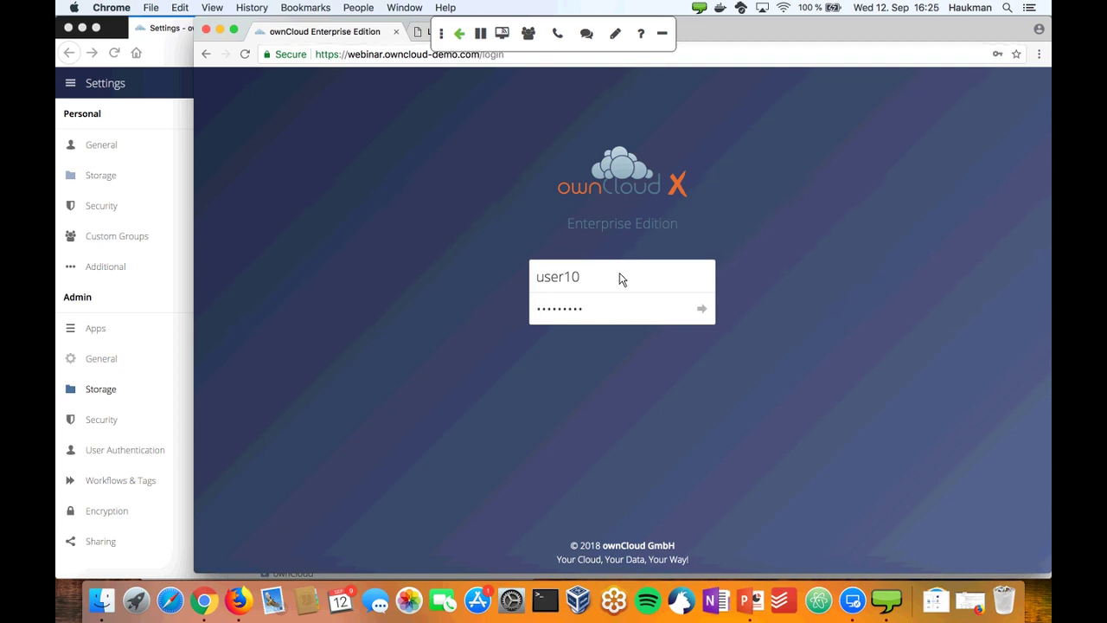
pyautogui.press('Return')
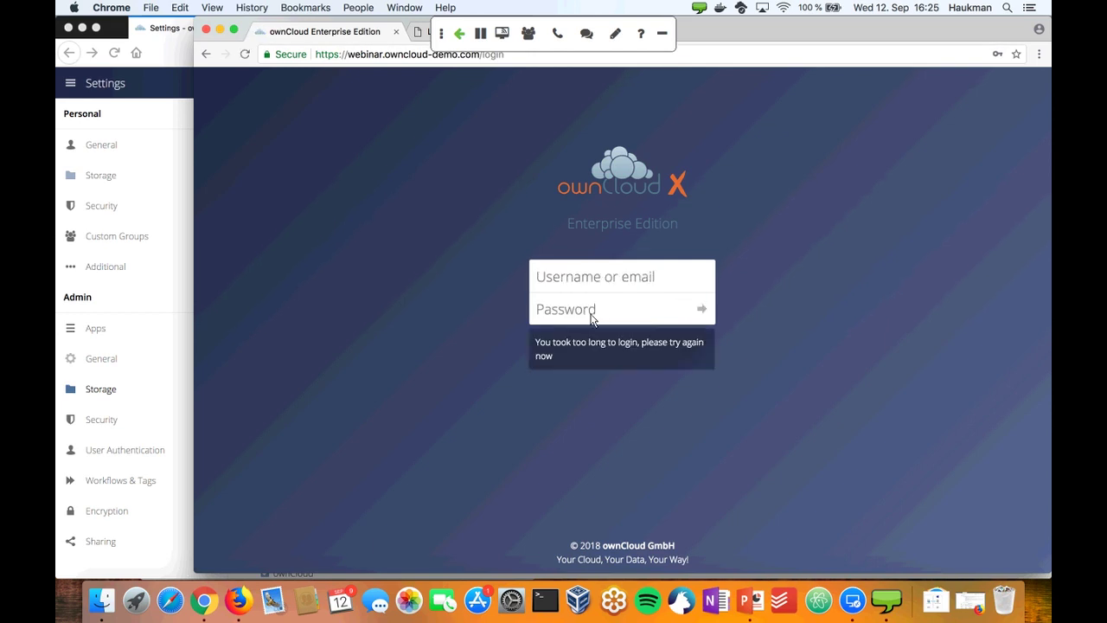
# - Reload the webinar login URL and sign in again as user10 with the password
pyautogui.click(357, 57)
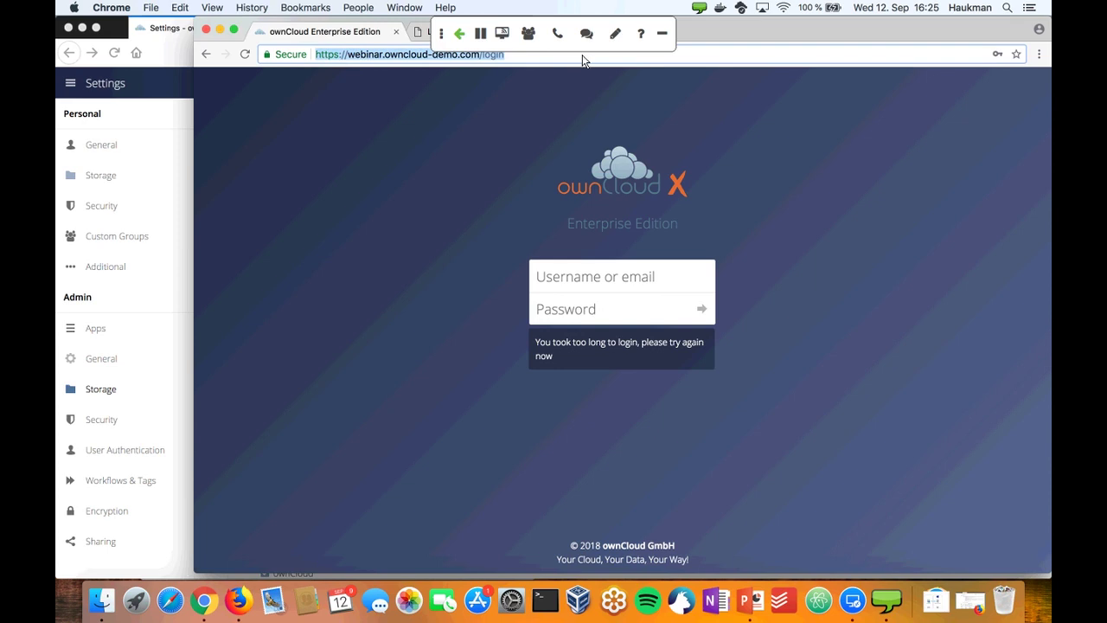
pyautogui.write('webinar')
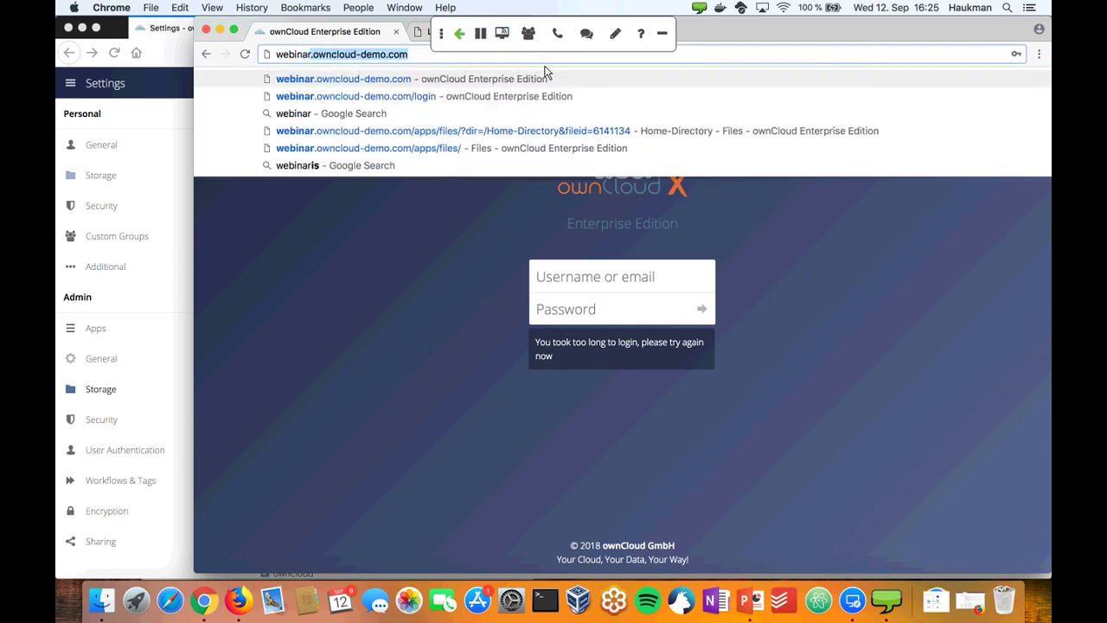
pyautogui.press('Return')
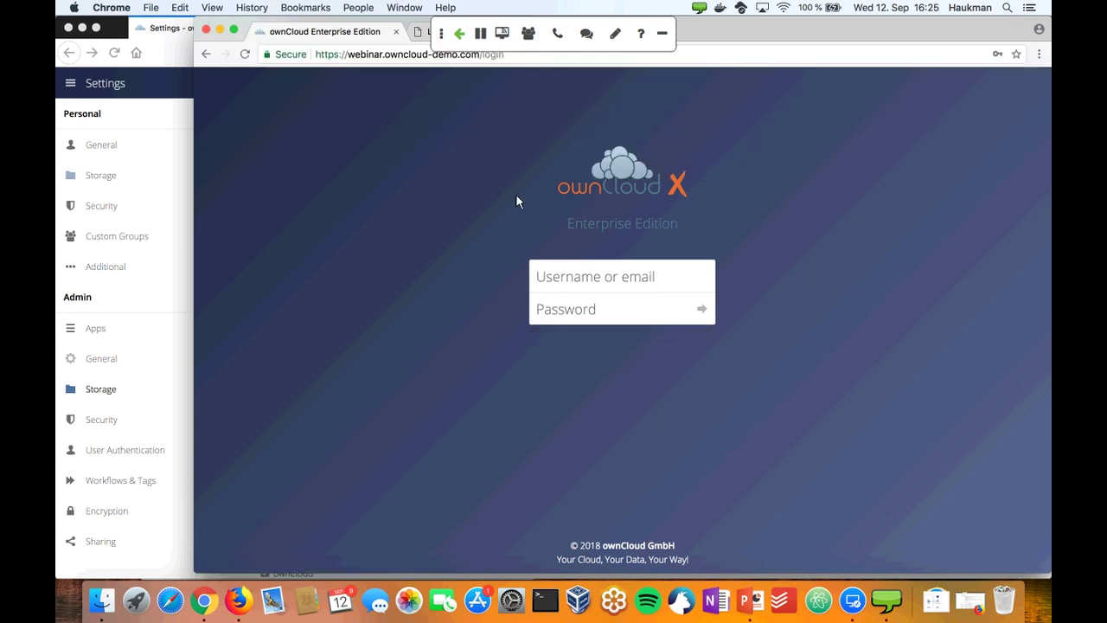
pyautogui.write('user10')
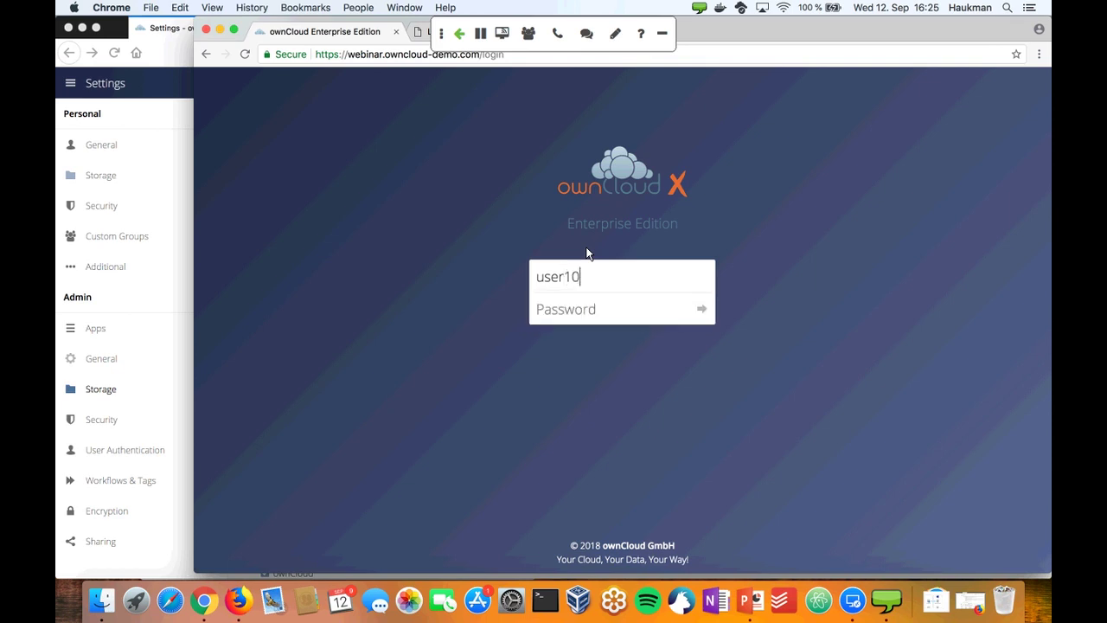
pyautogui.press('Tab')
pyautogui.write('••••')
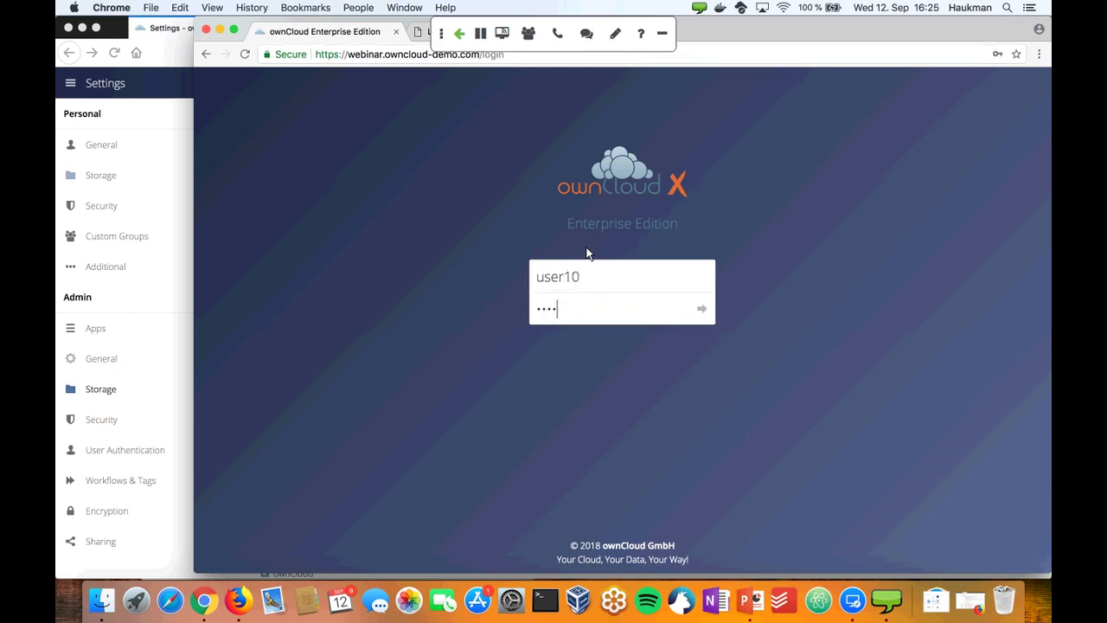
pyautogui.write('•••••')
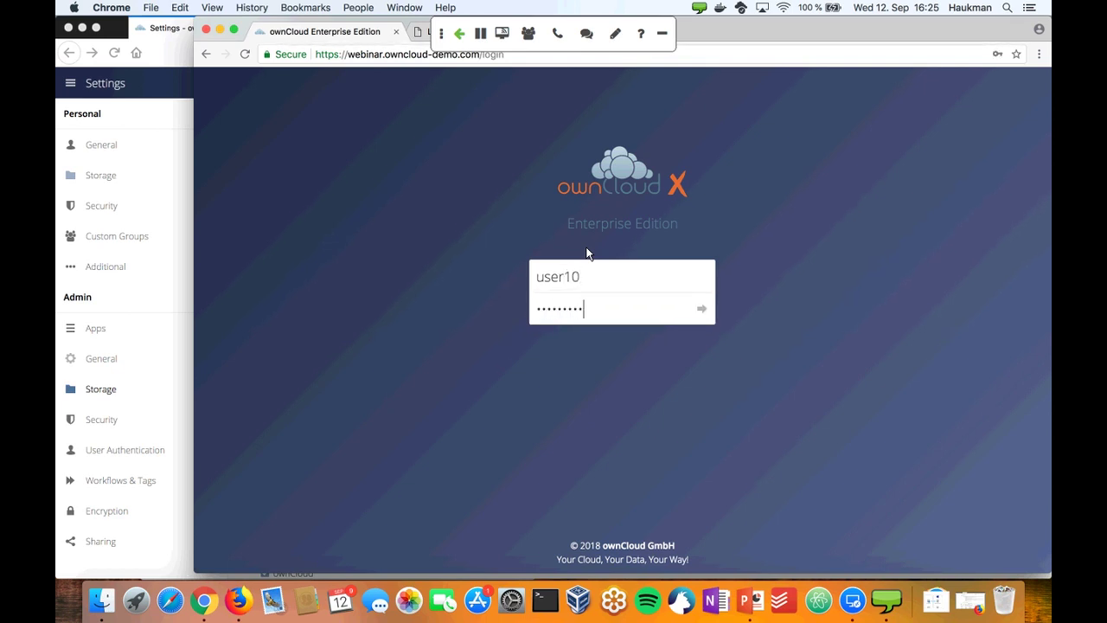
pyautogui.press('Return')
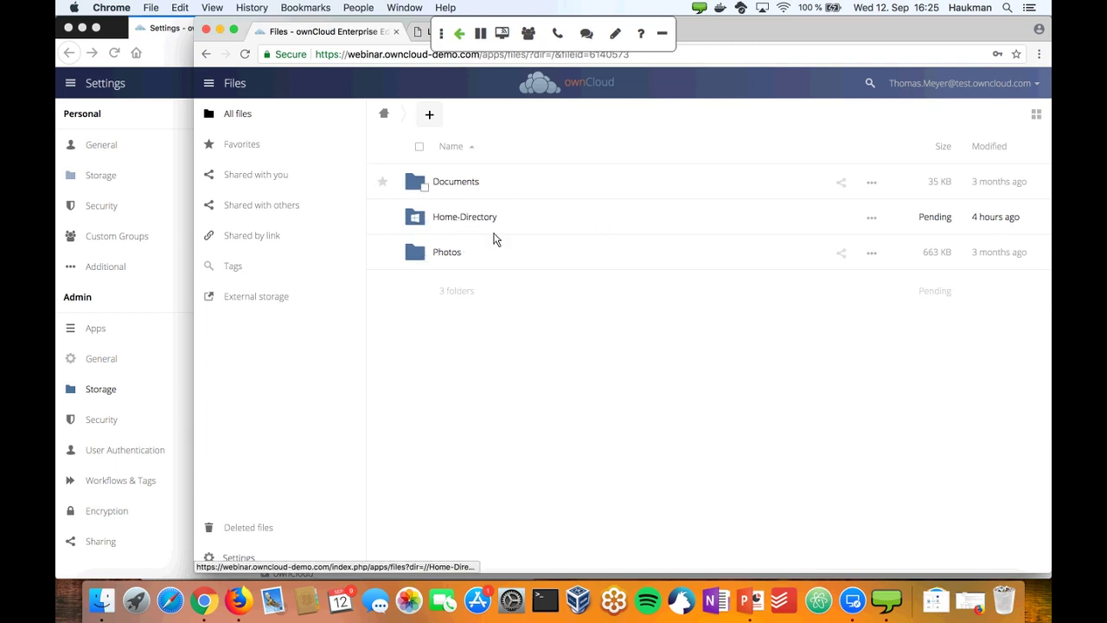
# - Open Home-Directory and add a new folder via + > Folder, named AntotherNewFolder
pyautogui.click(474, 220)
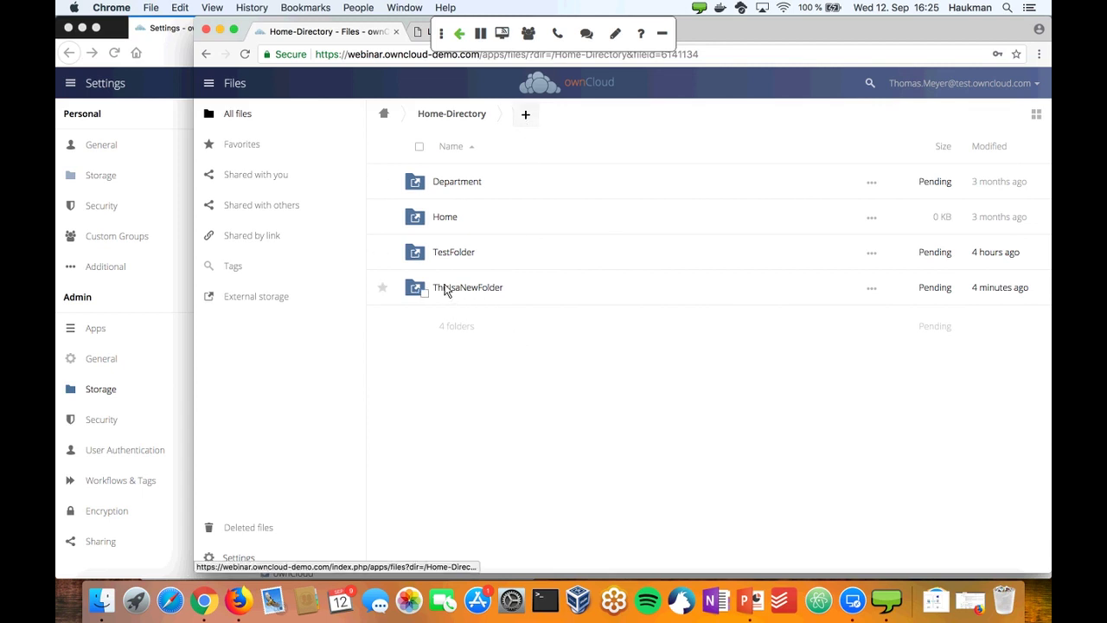
pyautogui.click(526, 116)
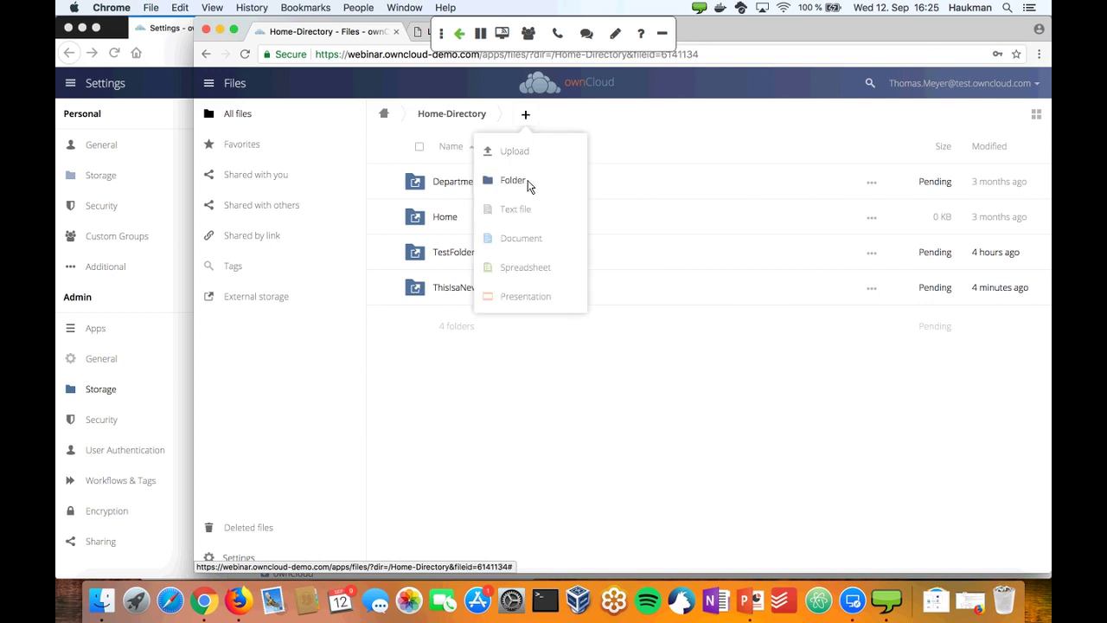
pyautogui.click(529, 183)
pyautogui.write('A')
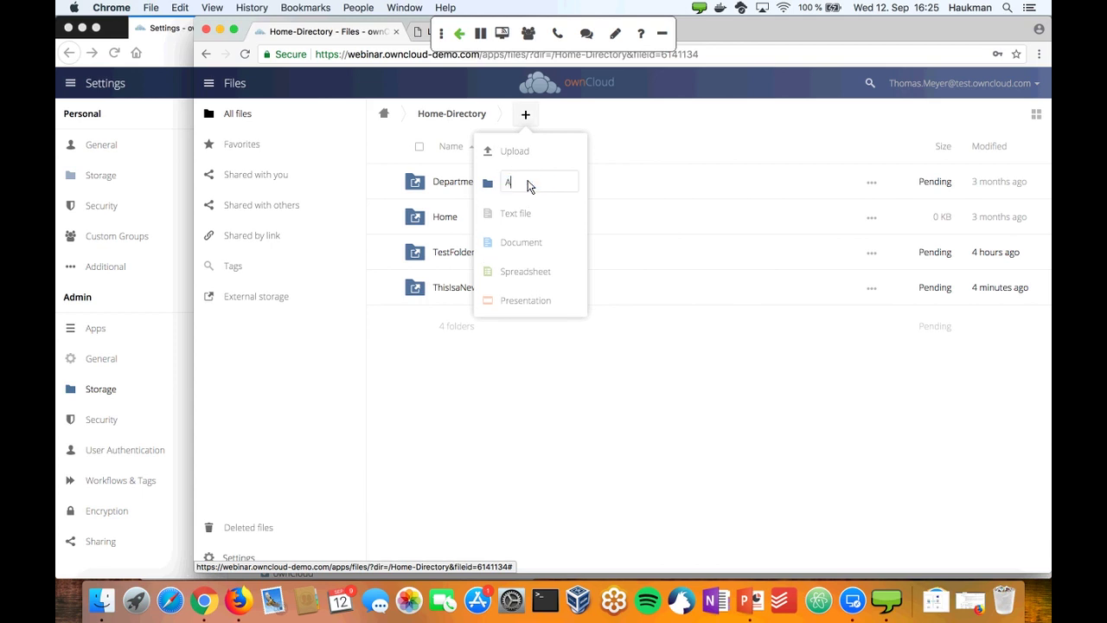
pyautogui.write('ntoner NewFolder')
pyautogui.press('Return')
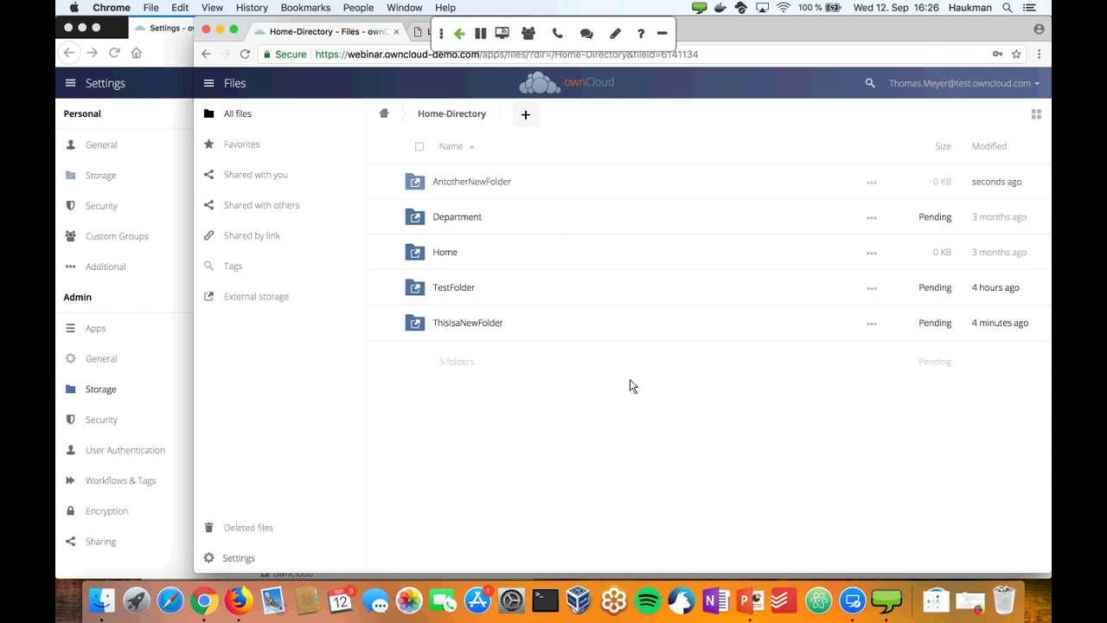
# - Switch to the Remote Desktop session, select AntotherNewFolder in Shared\User10, then return to the overview
pyautogui.hotkey('ctrl', 'Up')
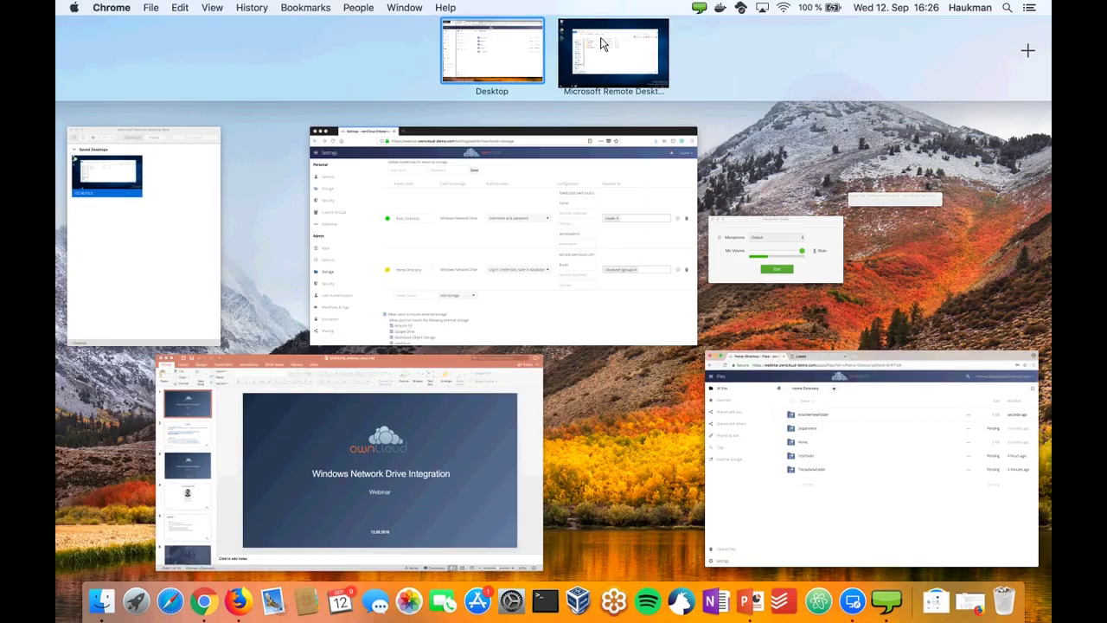
pyautogui.click(603, 43)
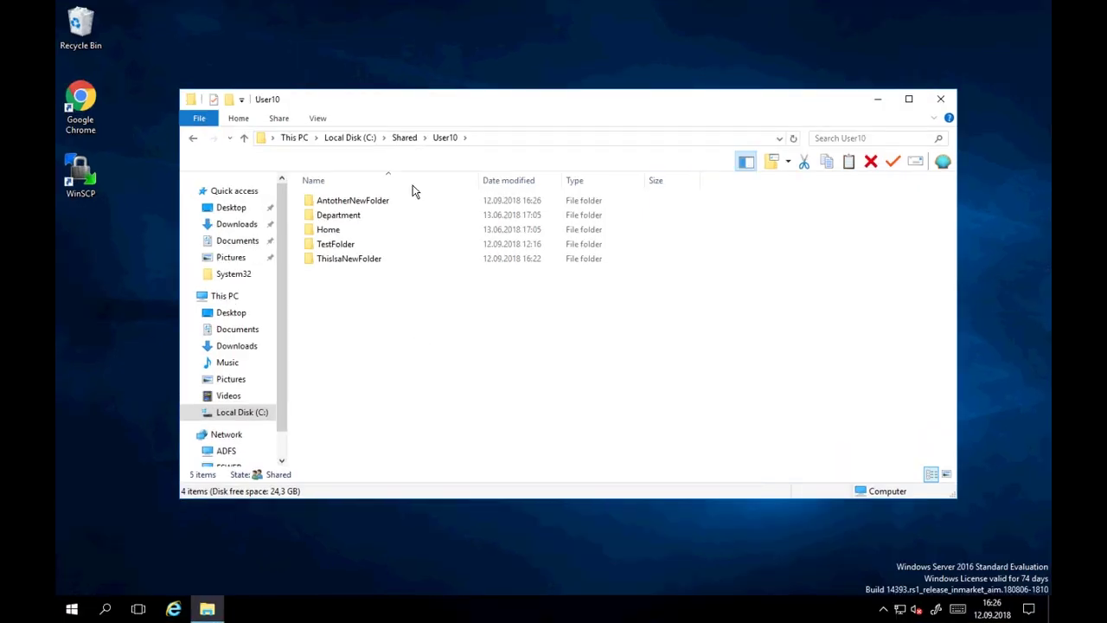
pyautogui.click(353, 202)
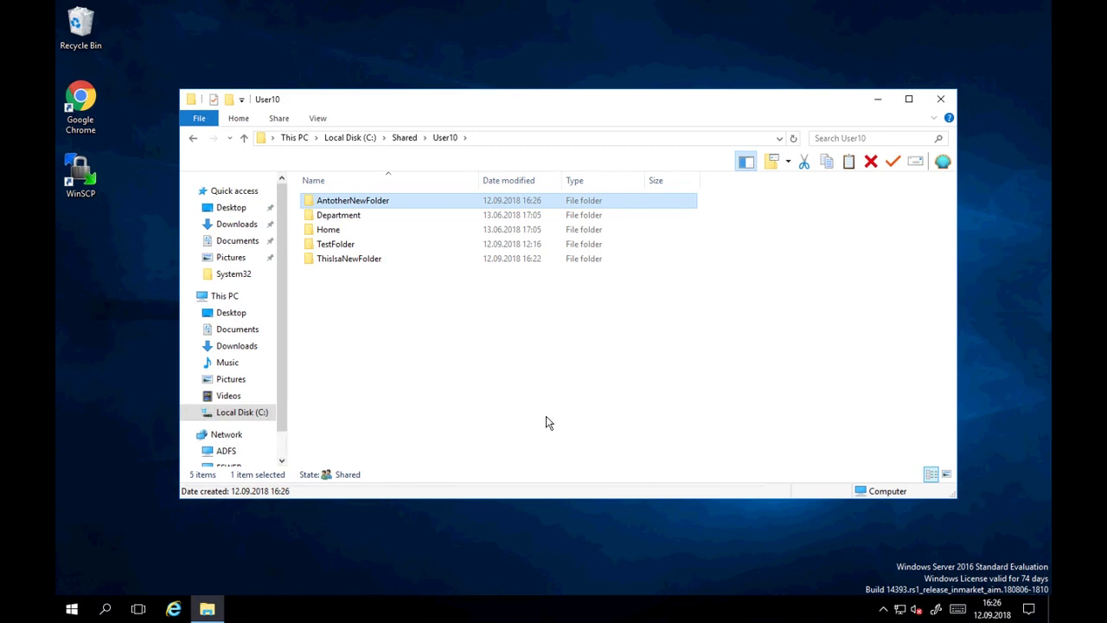
pyautogui.hotkey('ctrl', 'Up')
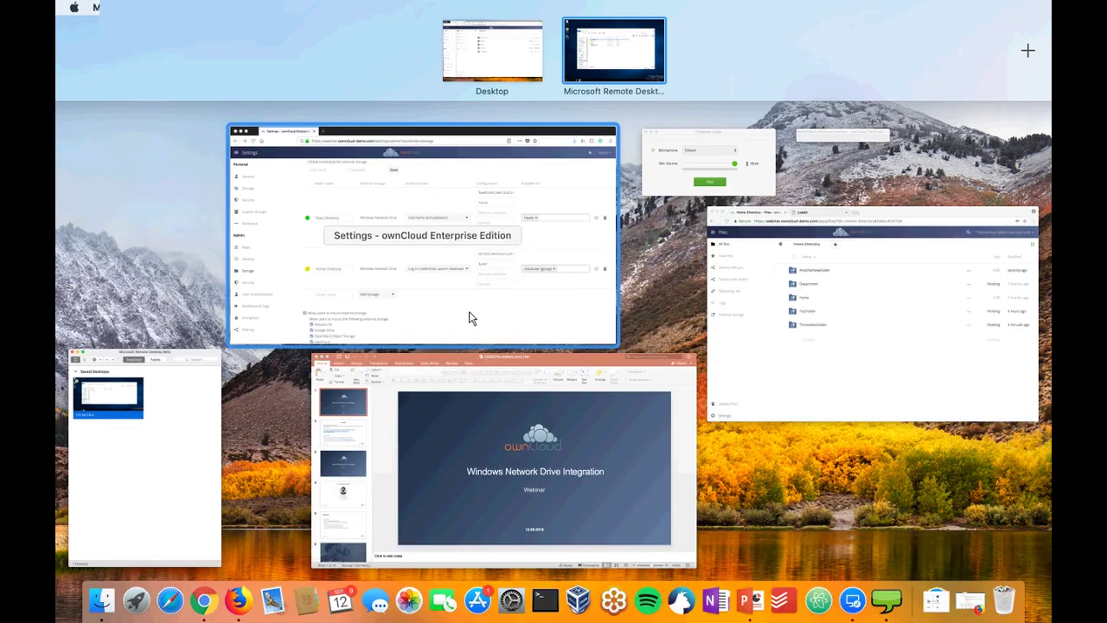
# - Bring the Firefox ownCloud settings forward and scroll to the Root_Directory and Home-Directory mounts
pyautogui.click(470, 317)
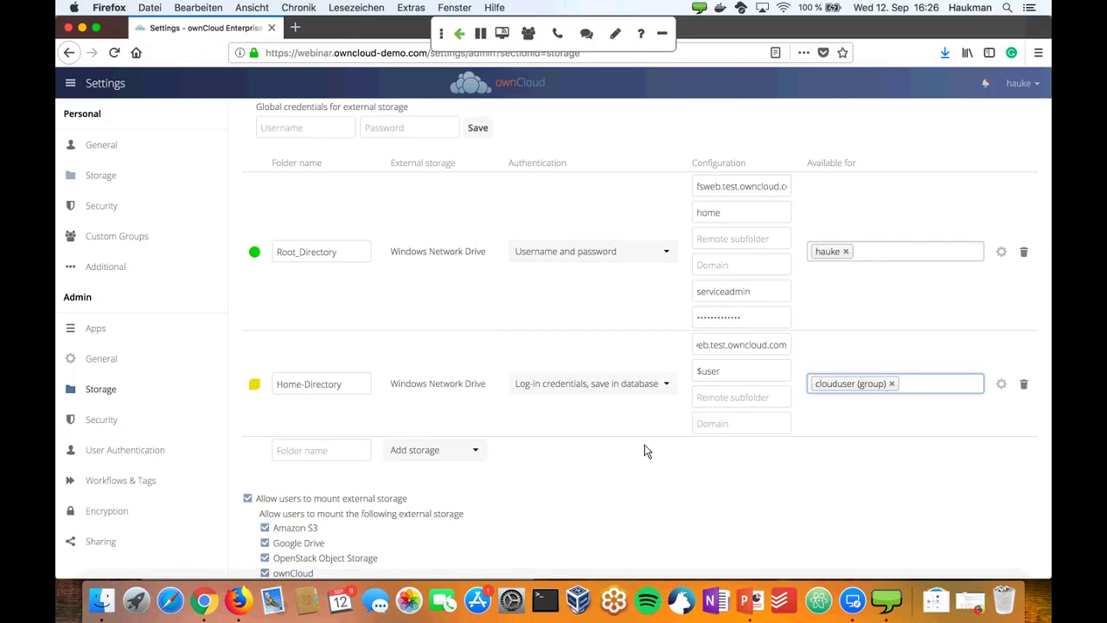
pyautogui.scroll(-2, 422, 349)
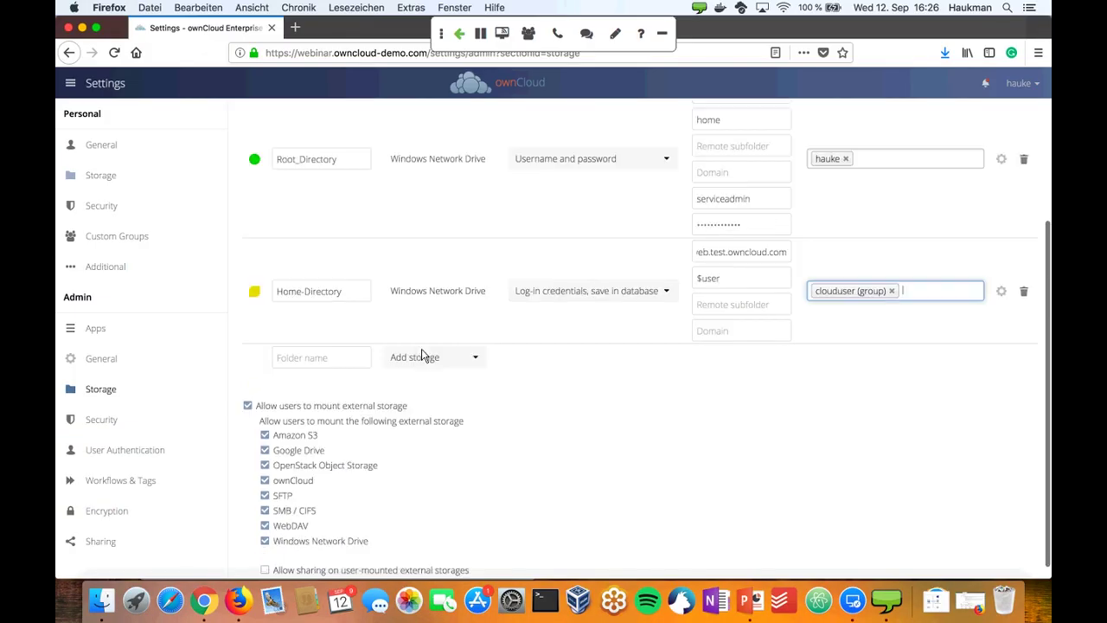
pyautogui.scroll(4, 421, 348)
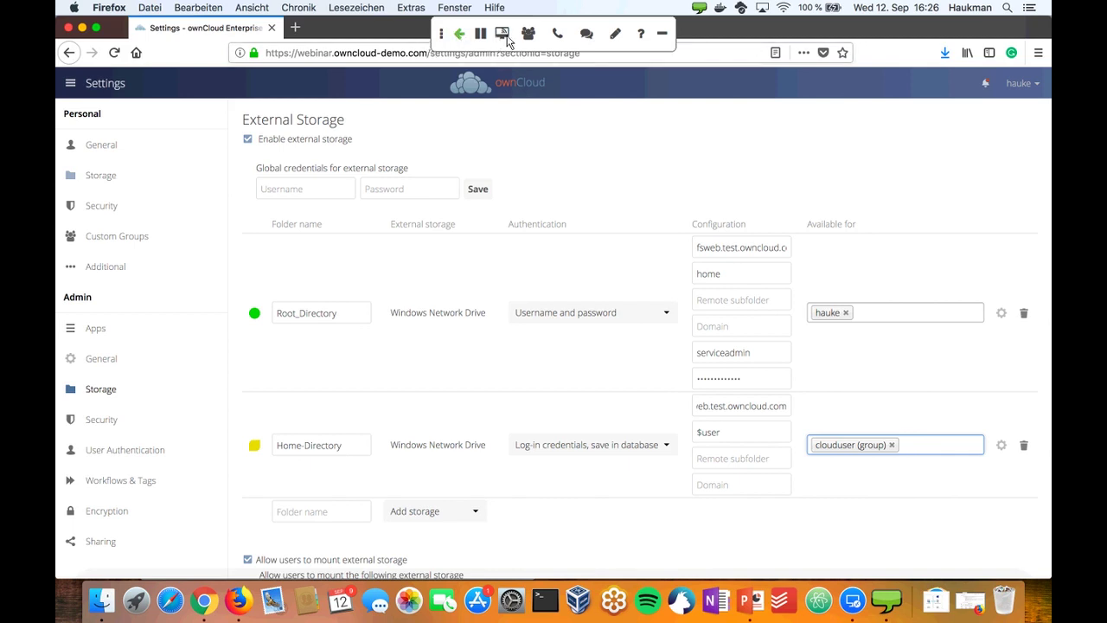
# - Cancel the screen-share dialog, resume sharing the slides, and advance past Live Demo to Questions?
pyautogui.click(506, 38)
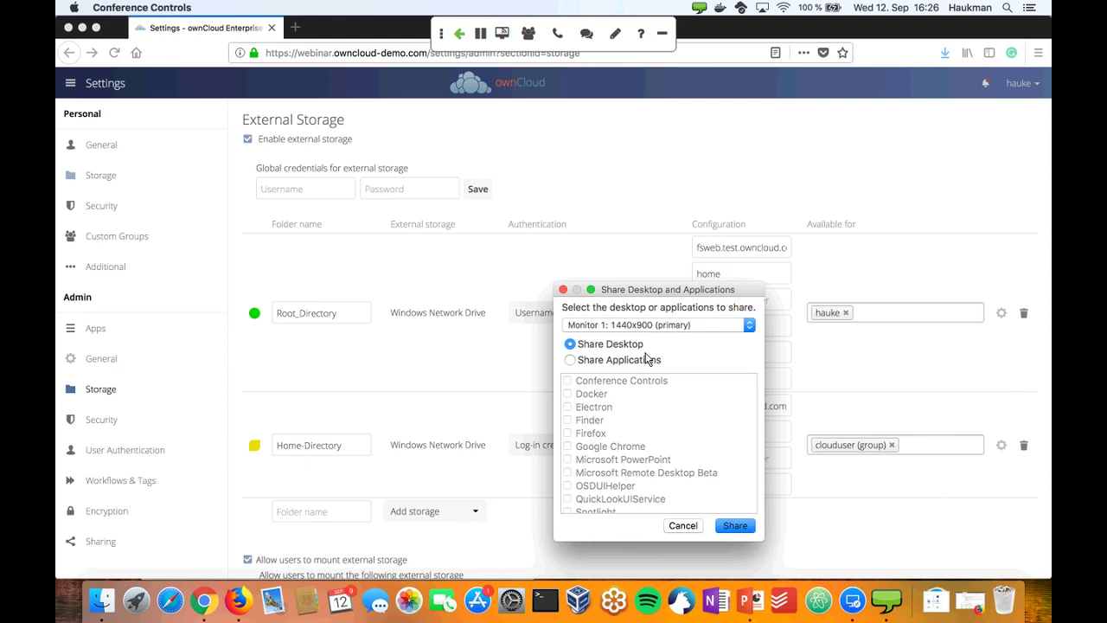
pyautogui.click(694, 524)
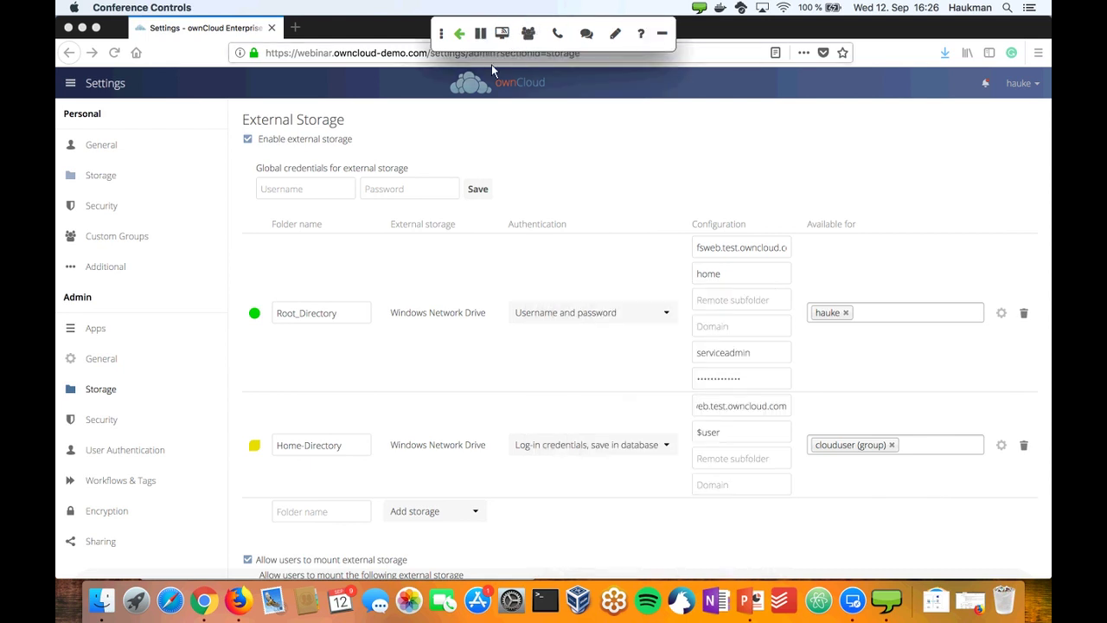
pyautogui.click(460, 36)
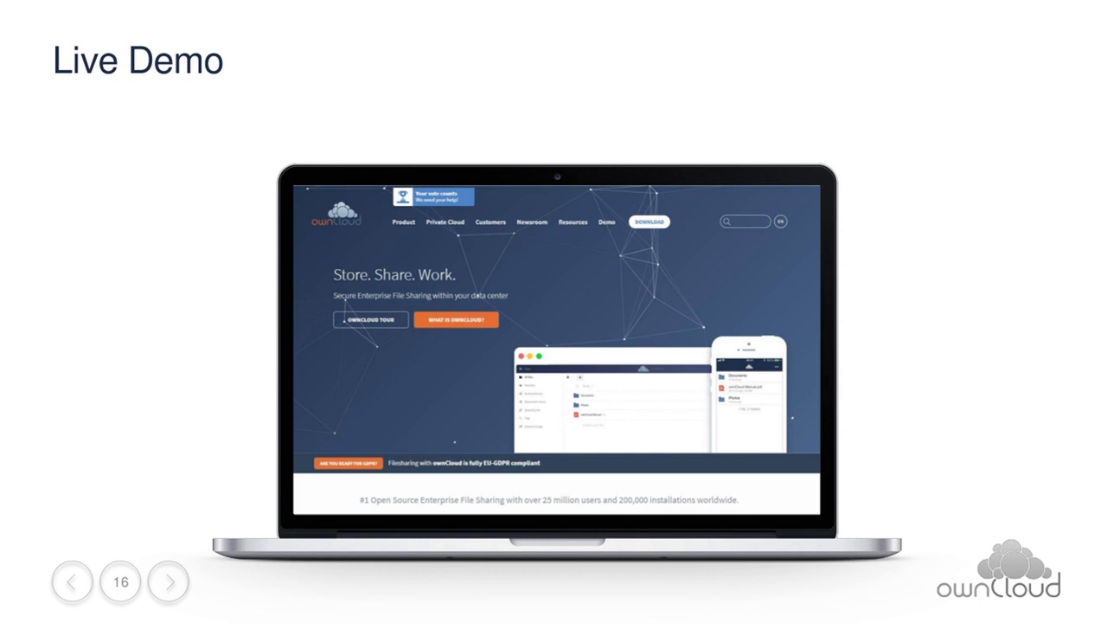
pyautogui.press('Right')
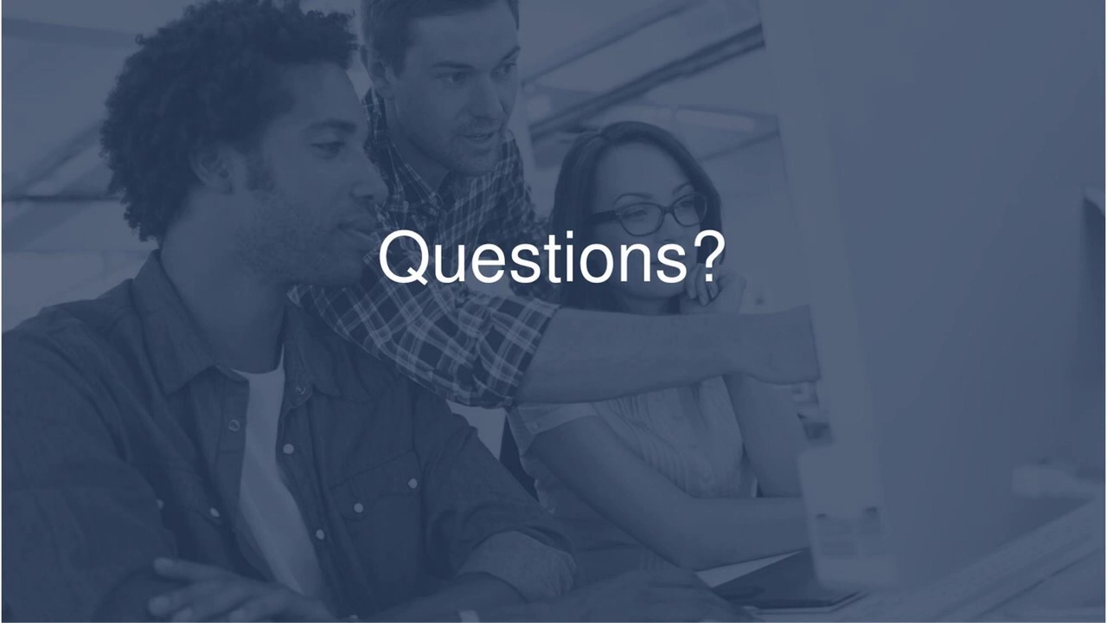